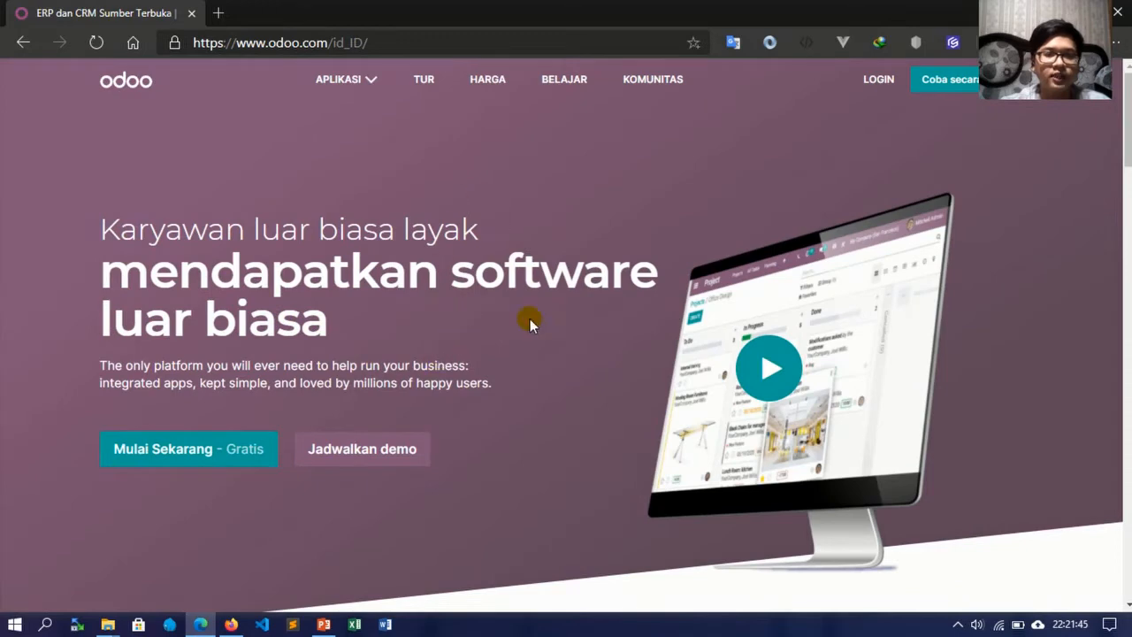
- Open the free trial page and look through the available apps in each category
{"action": "left_click", "coordinate": [190, 455]}
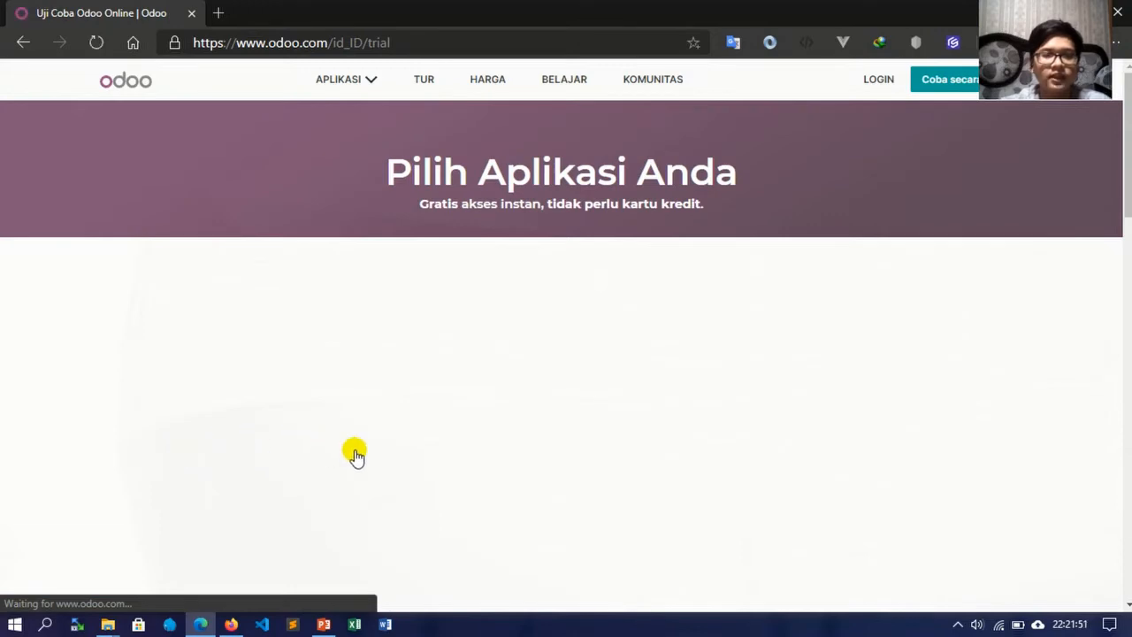
{"action": "scroll", "coordinate": [365, 453], "scroll_direction": "down", "scroll_amount": 2}
{"action": "scroll", "coordinate": [362, 451], "scroll_direction": "down", "scroll_amount": 2}
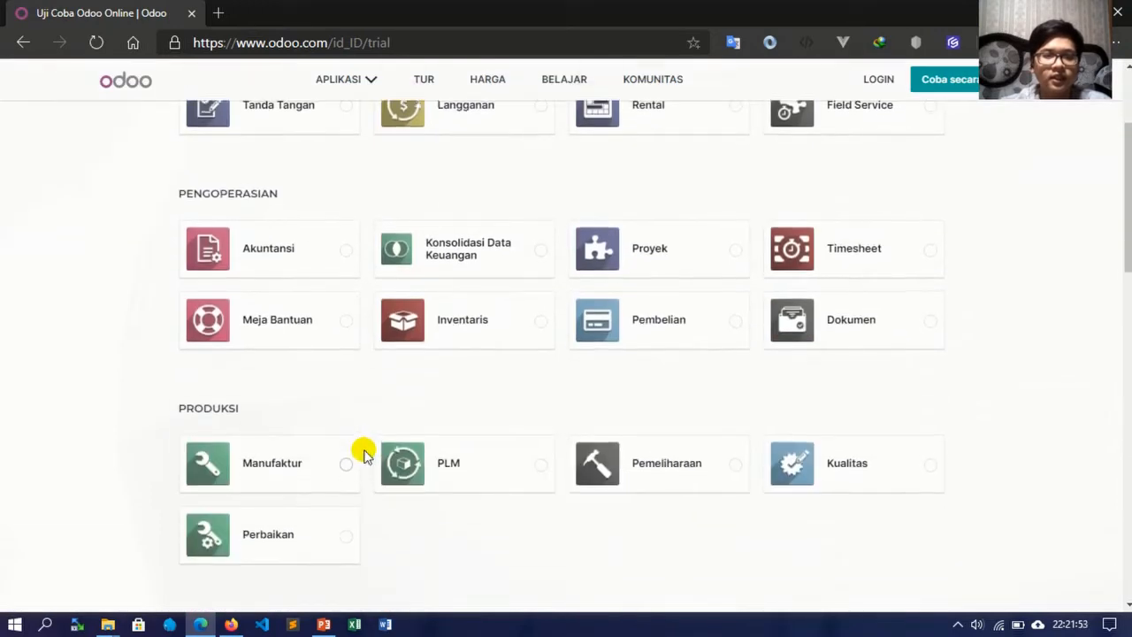
{"action": "scroll", "coordinate": [365, 454], "scroll_direction": "up", "scroll_amount": 2}
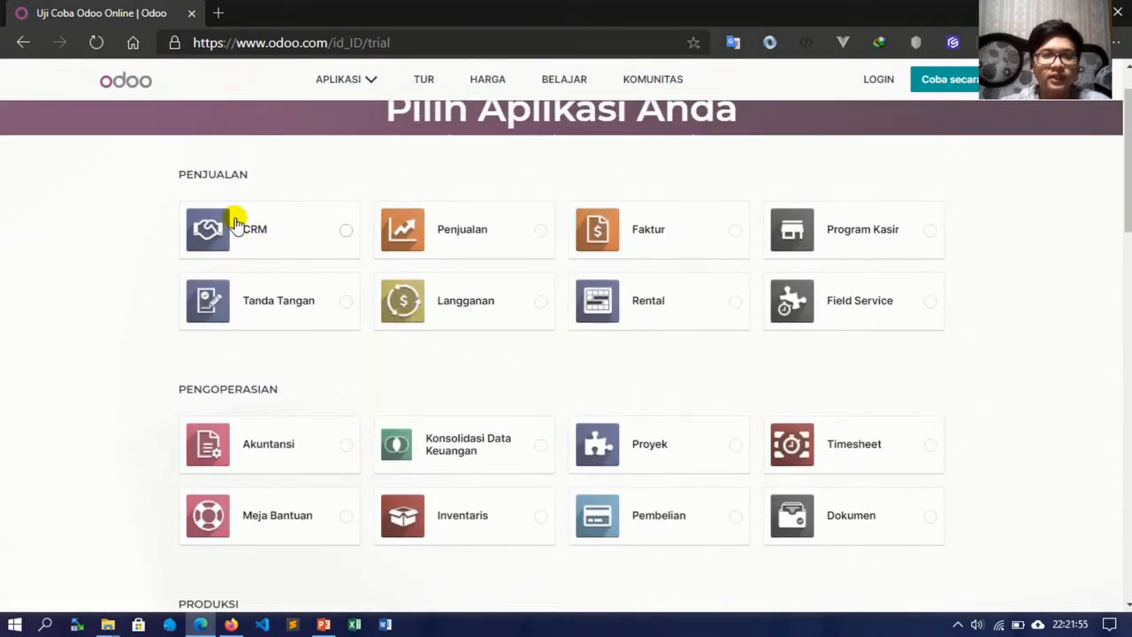
{"action": "scroll", "coordinate": [246, 416], "scroll_direction": "down", "scroll_amount": 5}
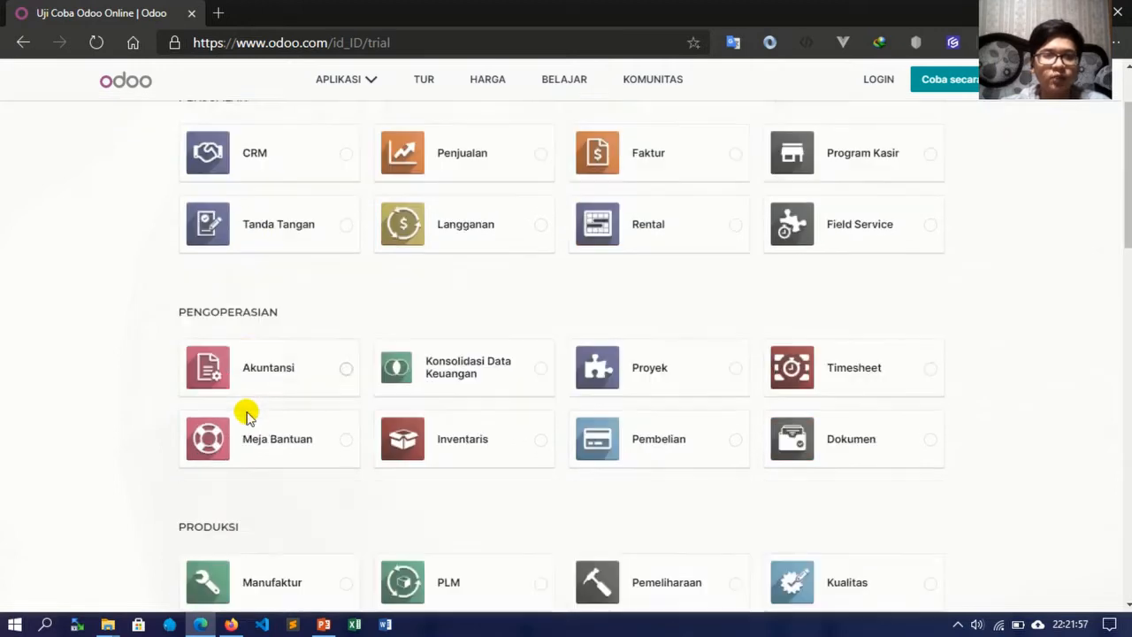
{"action": "scroll", "coordinate": [247, 418], "scroll_direction": "down", "scroll_amount": 5}
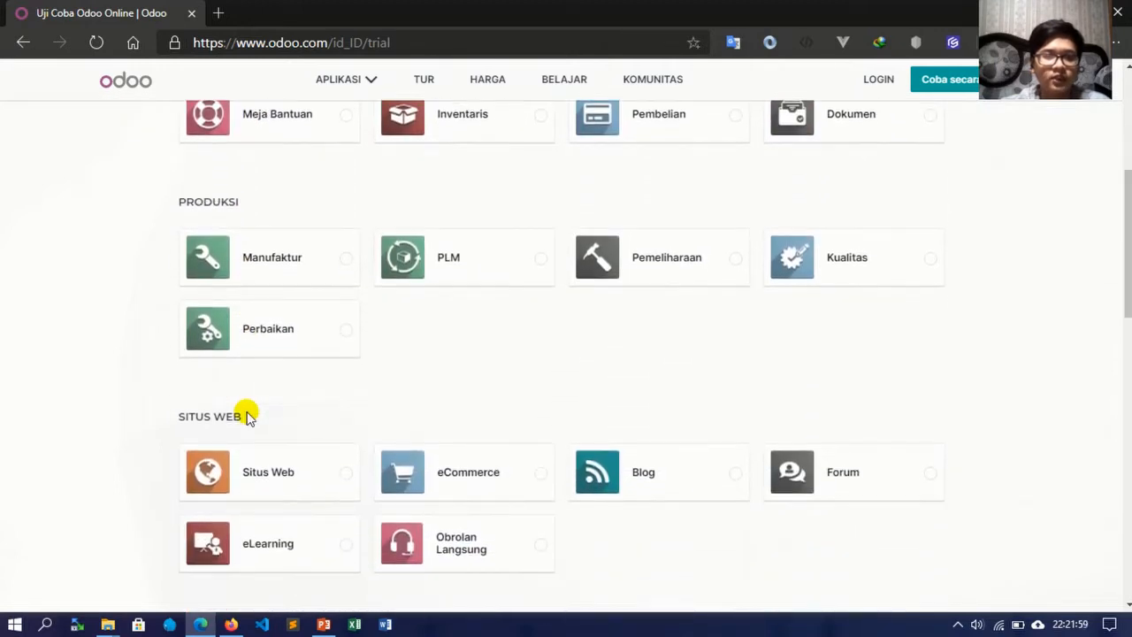
{"action": "scroll", "coordinate": [248, 417], "scroll_direction": "down", "scroll_amount": 3}
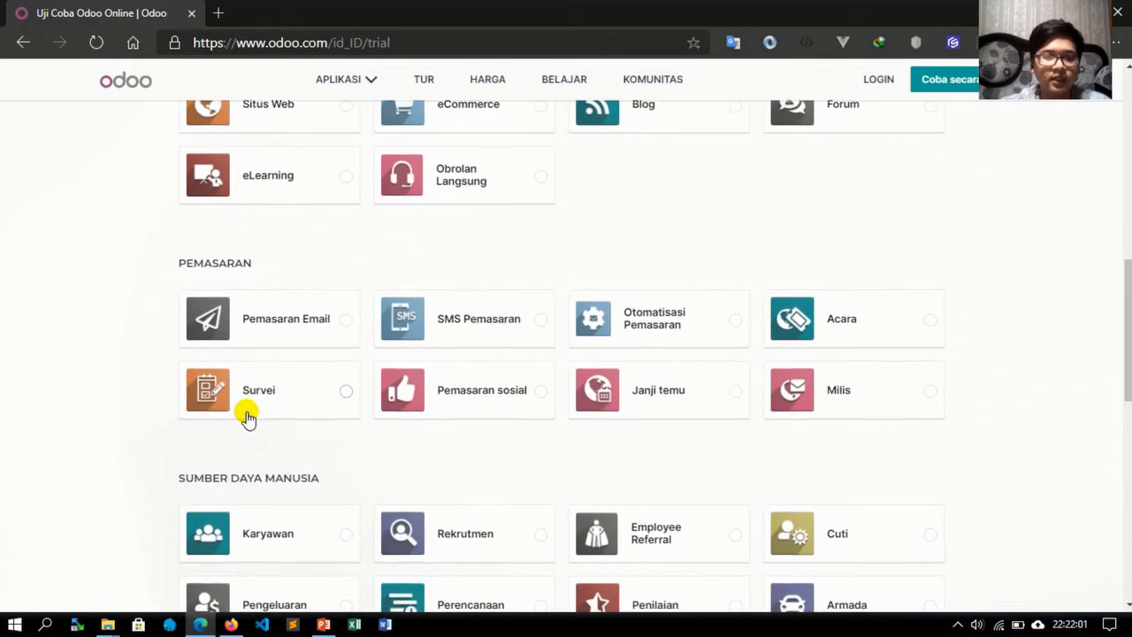
{"action": "scroll", "coordinate": [248, 417], "scroll_direction": "up", "scroll_amount": 7}
{"action": "scroll", "coordinate": [247, 417], "scroll_direction": "up", "scroll_amount": 4}
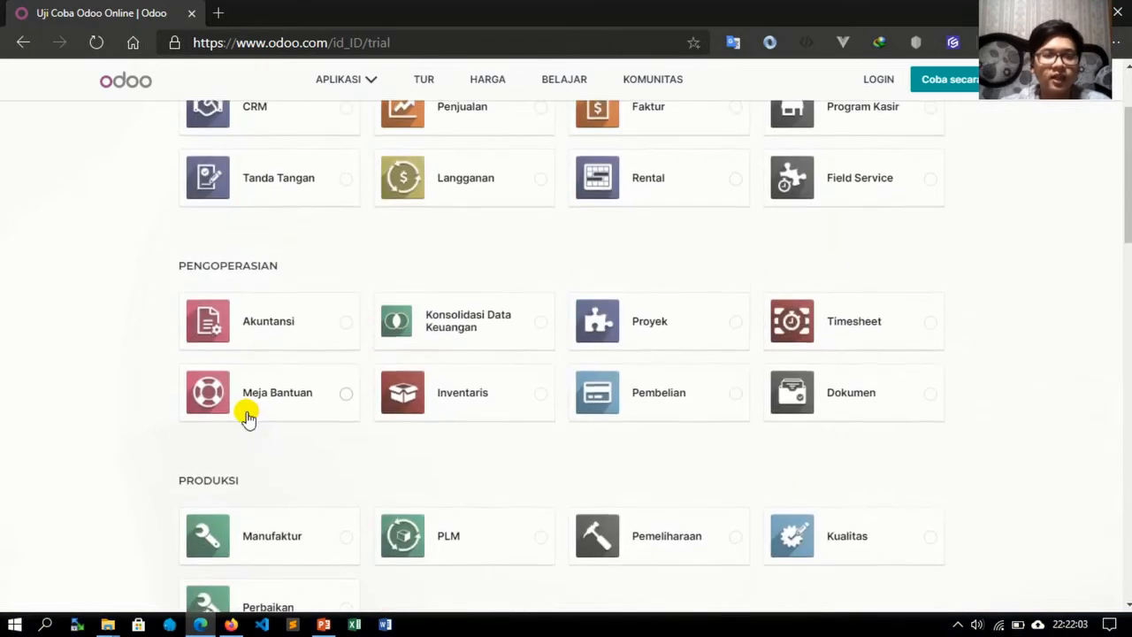
{"action": "scroll", "coordinate": [248, 265], "scroll_direction": "up", "scroll_amount": 3}
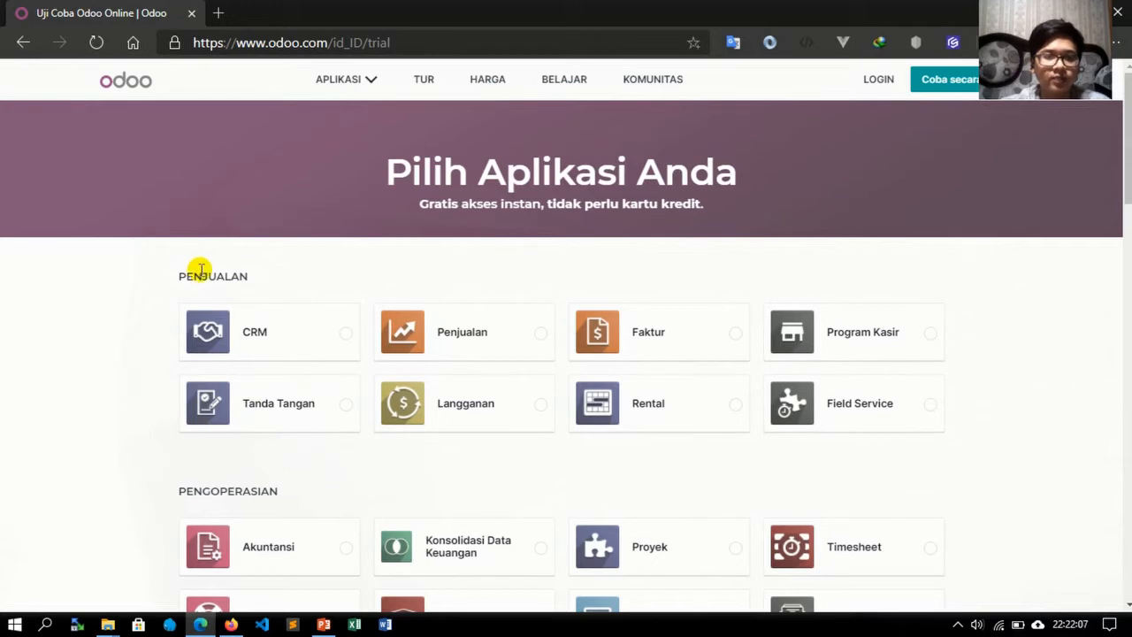
- Choose the Inventaris and Pembelian apps for the free trial and continue to the registration form
{"action": "scroll", "coordinate": [281, 377], "scroll_direction": "down", "scroll_amount": 3}
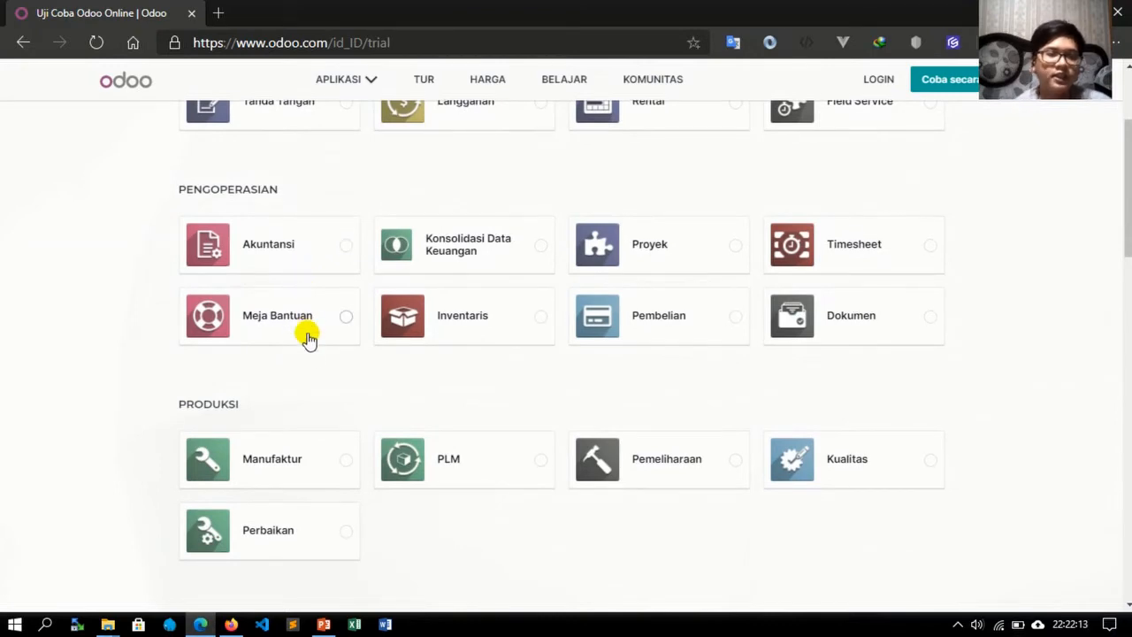
{"action": "scroll", "coordinate": [295, 409], "scroll_direction": "down", "scroll_amount": 1}
{"action": "scroll", "coordinate": [295, 410], "scroll_direction": "up", "scroll_amount": 1}
{"action": "scroll", "coordinate": [295, 408], "scroll_direction": "up", "scroll_amount": 1}
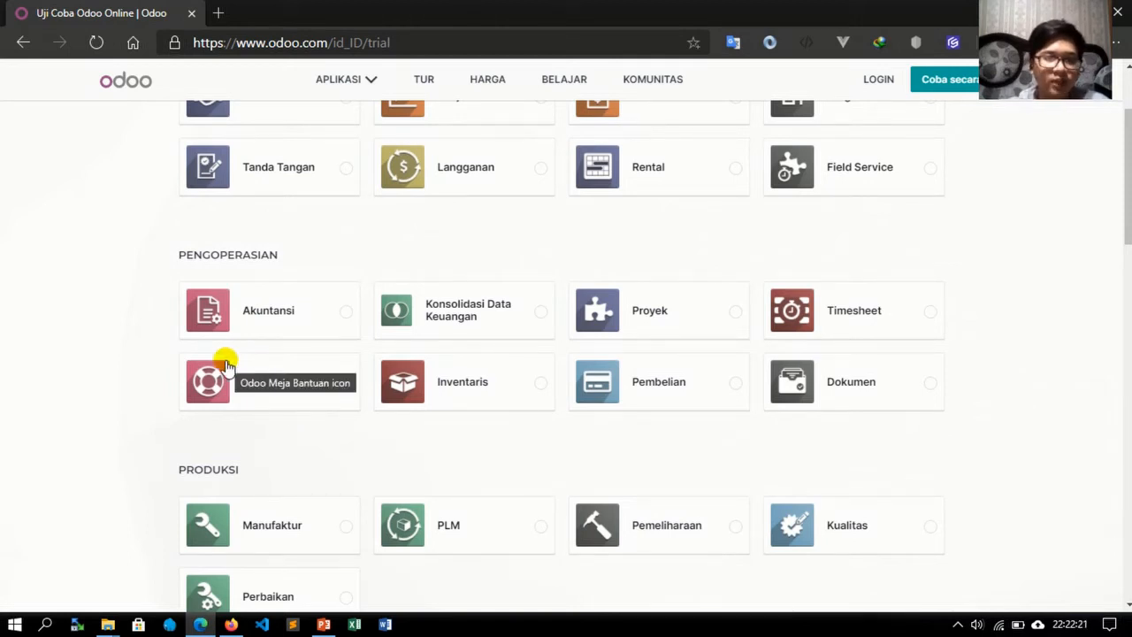
{"action": "left_click", "coordinate": [472, 397]}
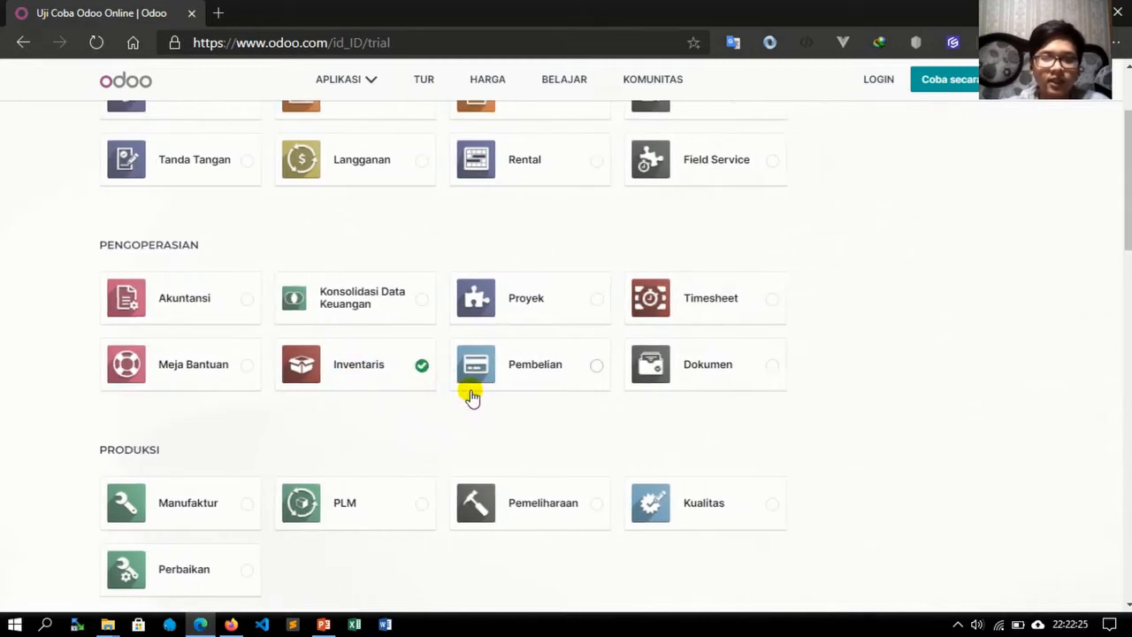
{"action": "left_click", "coordinate": [539, 374]}
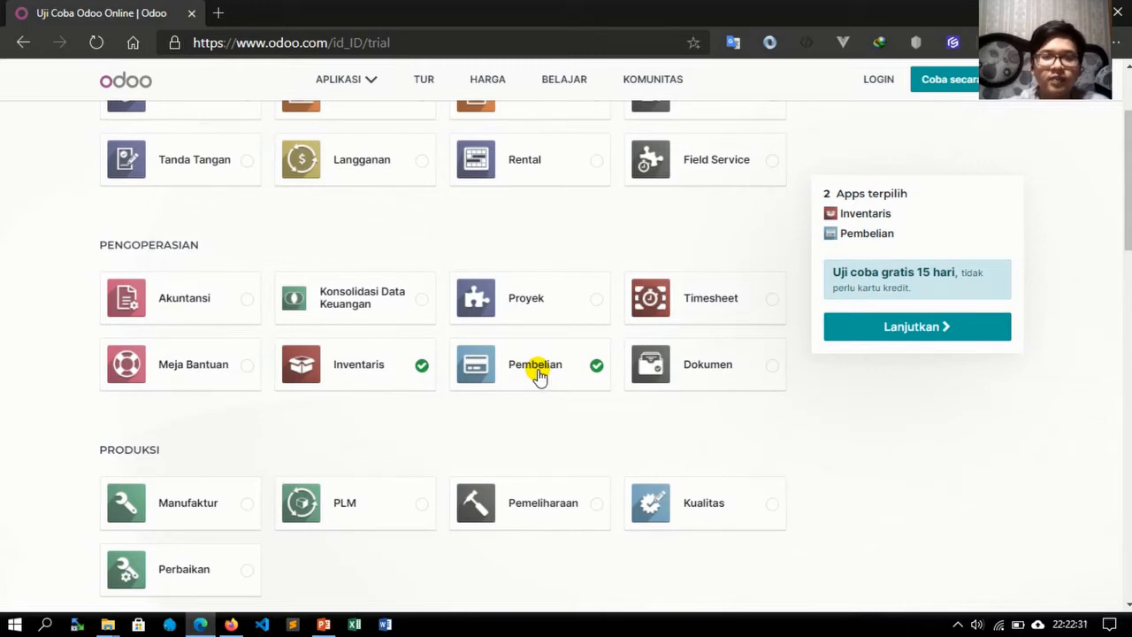
{"action": "left_click", "coordinate": [915, 329]}
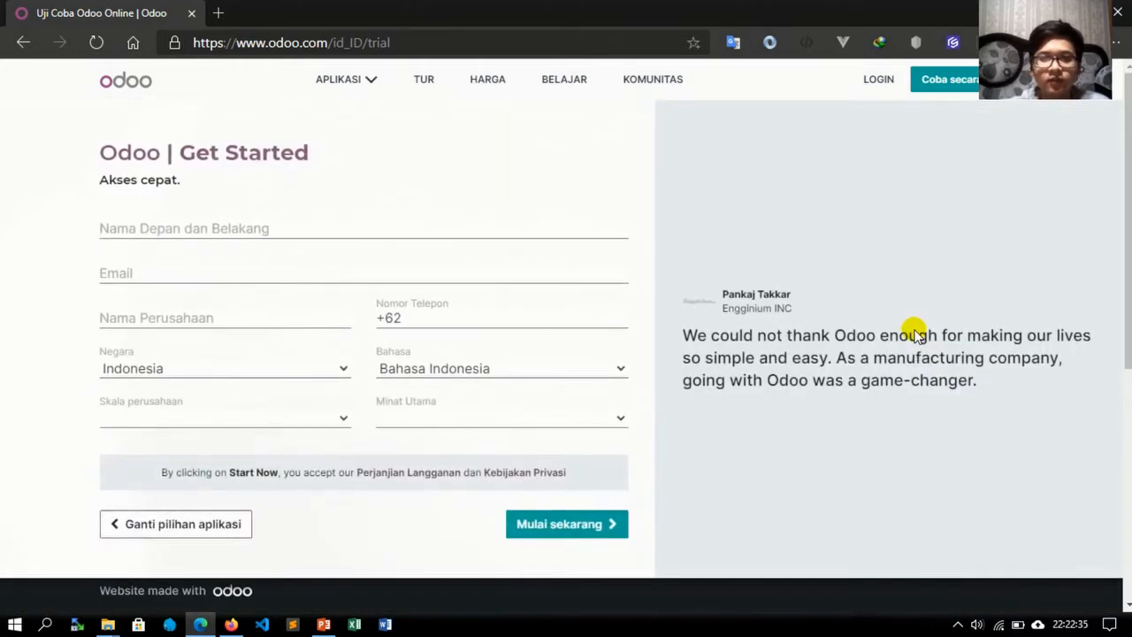
- Switch to the Firefox window with the existing Odoo database and show its overview of installed apps
{"action": "scroll", "coordinate": [473, 257], "scroll_direction": "down", "scroll_amount": 1}
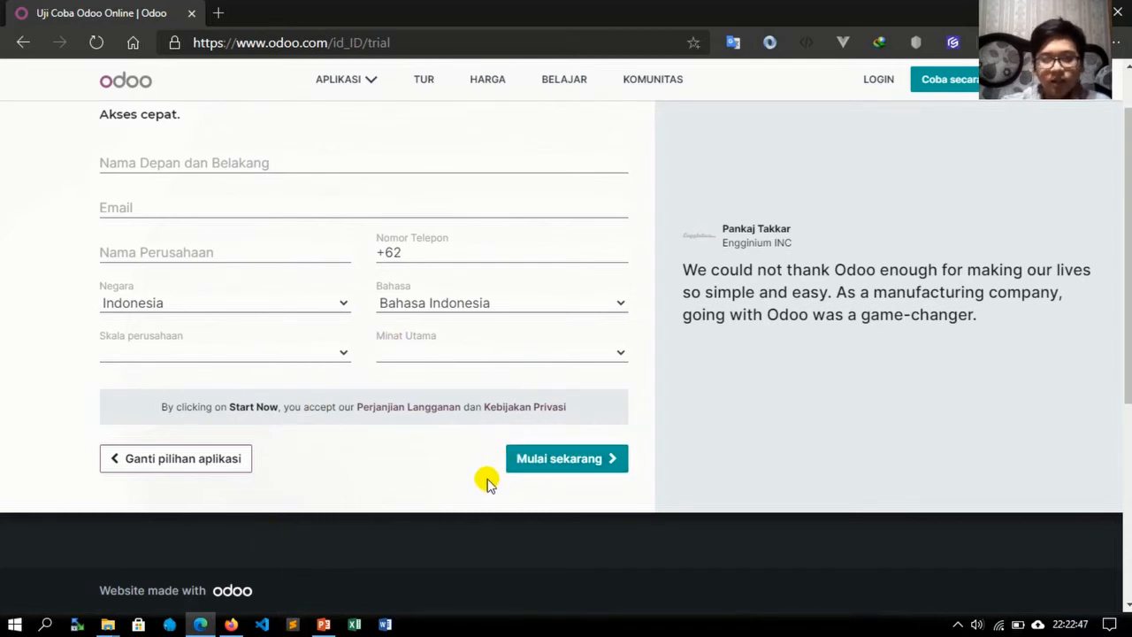
{"action": "mouse_move", "coordinate": [232, 626]}
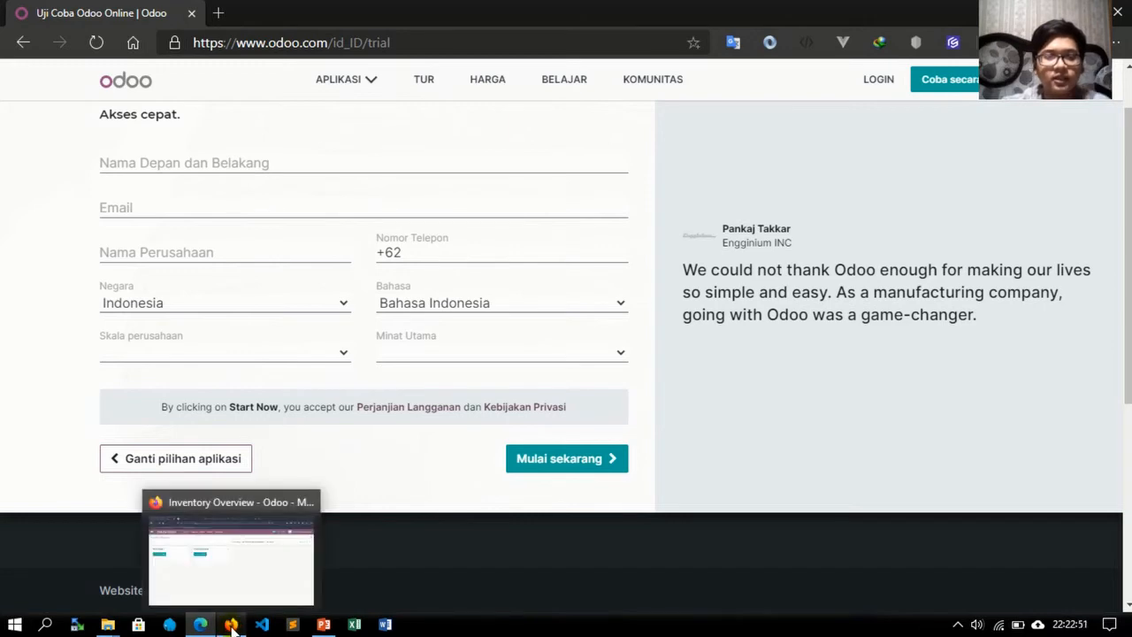
{"action": "left_click", "coordinate": [232, 626]}
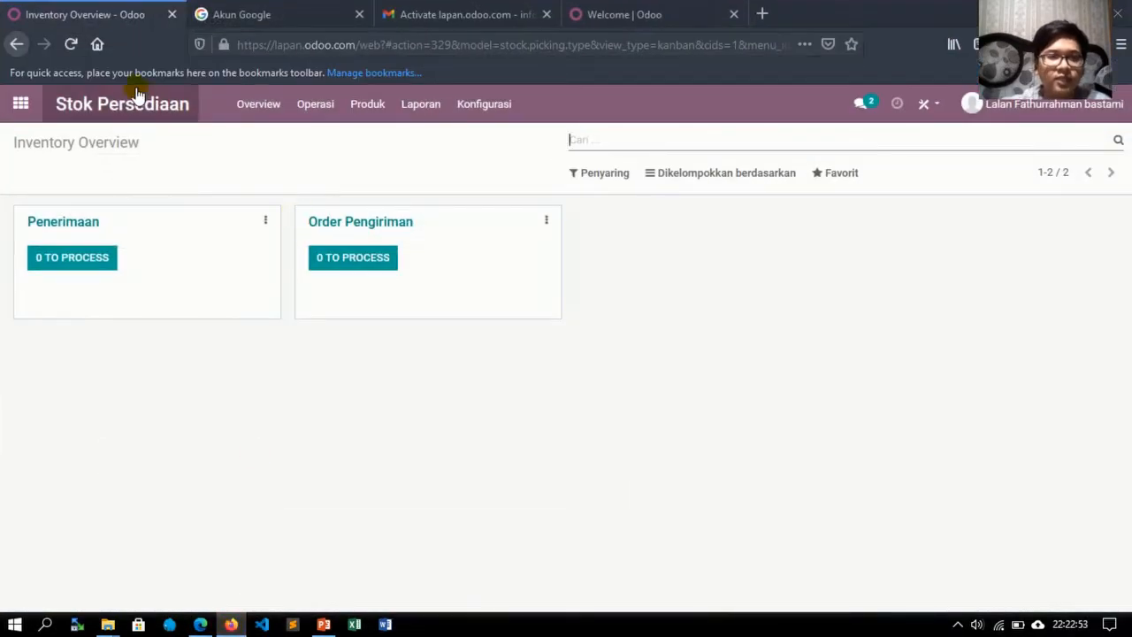
{"action": "left_click", "coordinate": [20, 104]}
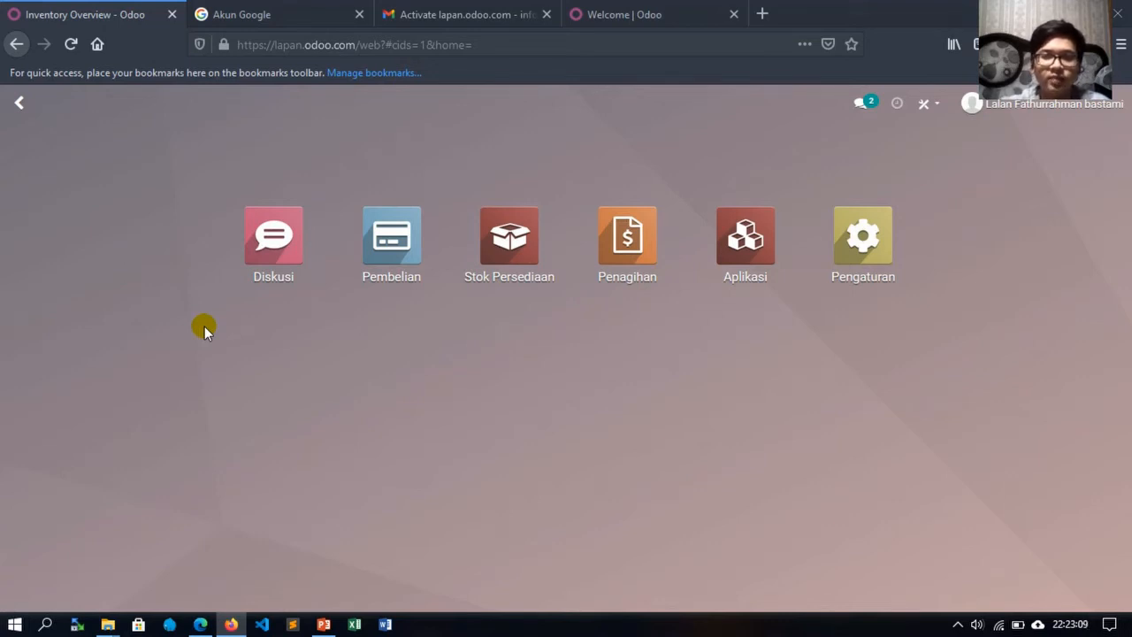
- View the Diskusi message inbox and return to the overview of installed apps
{"action": "left_click", "coordinate": [274, 255]}
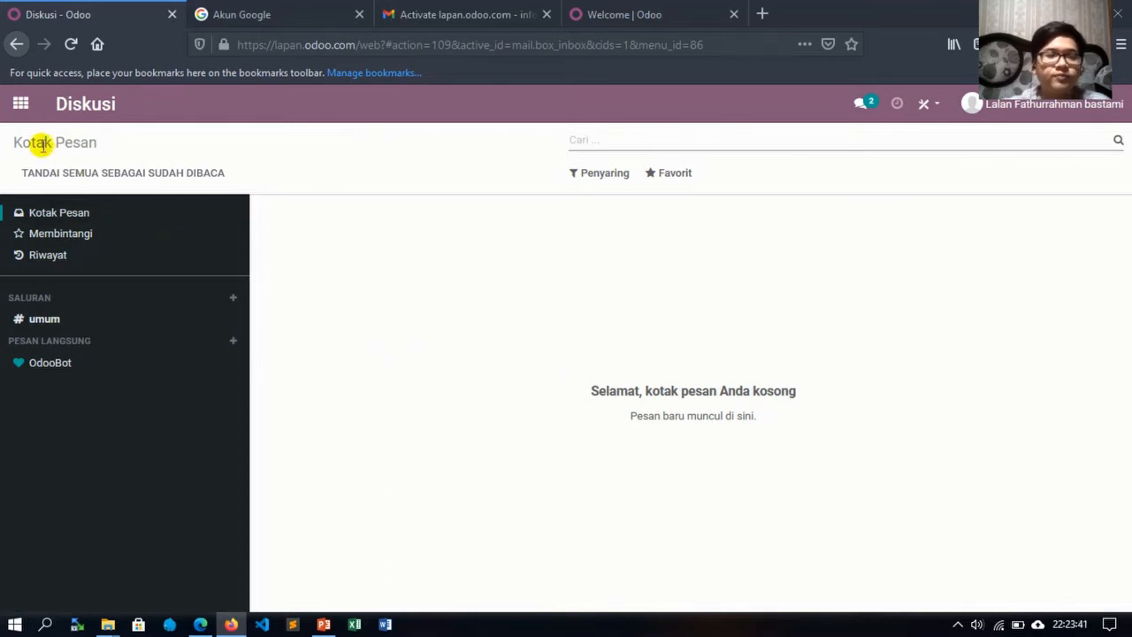
{"action": "left_click", "coordinate": [21, 103]}
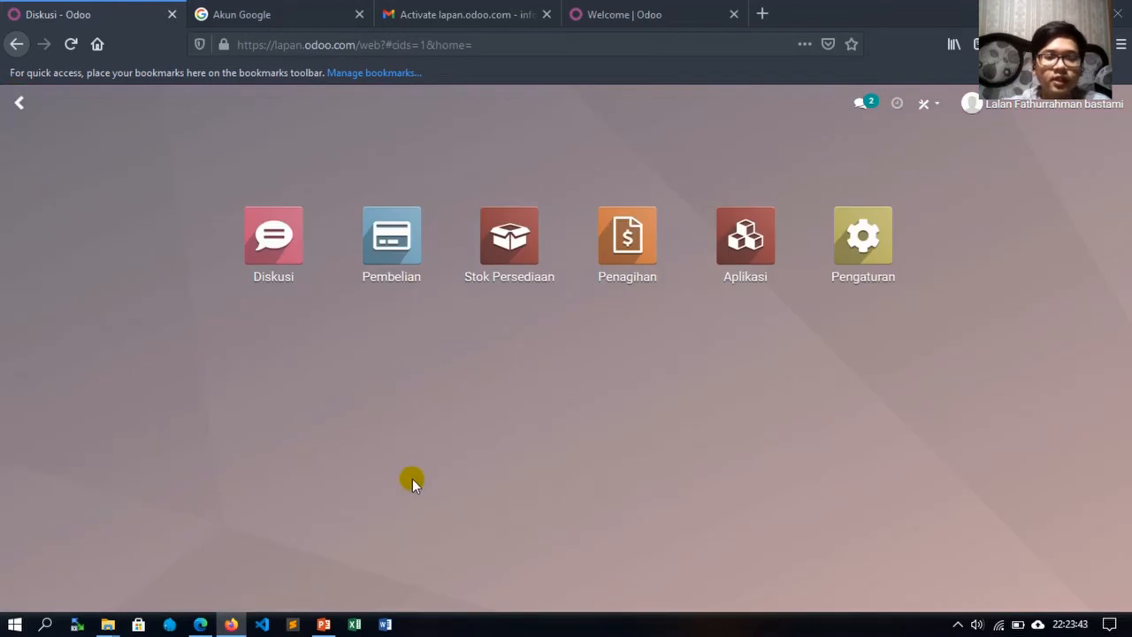
- Create a new request for quotation in Pembelian with supplier carbon jakarta and supplier reference INV009
{"action": "left_click", "coordinate": [397, 255]}
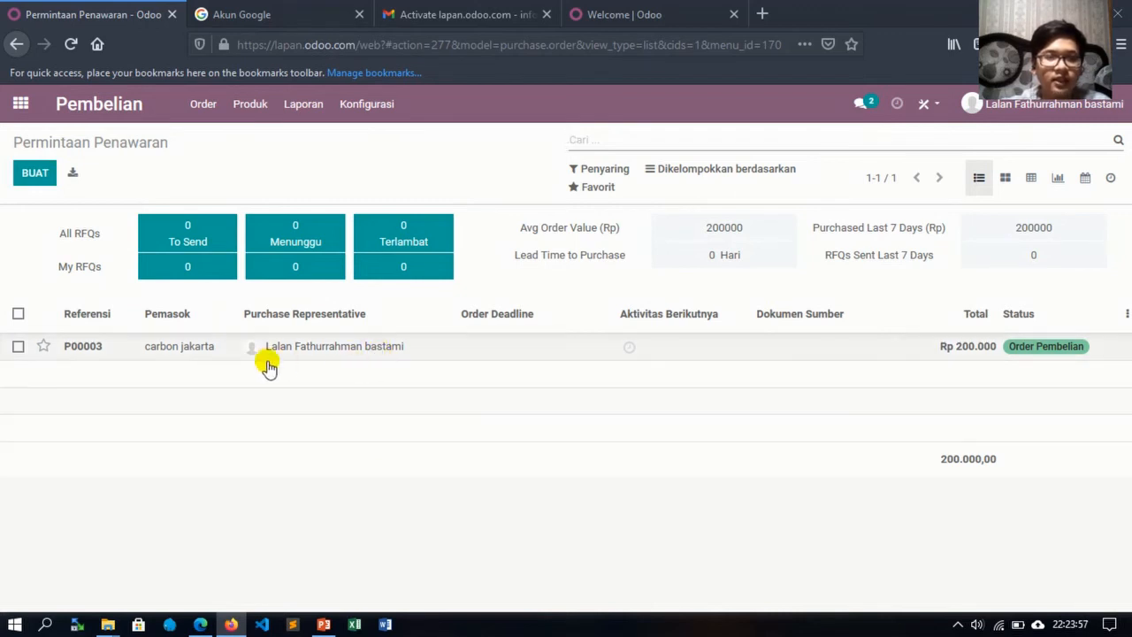
{"action": "left_click", "coordinate": [39, 175]}
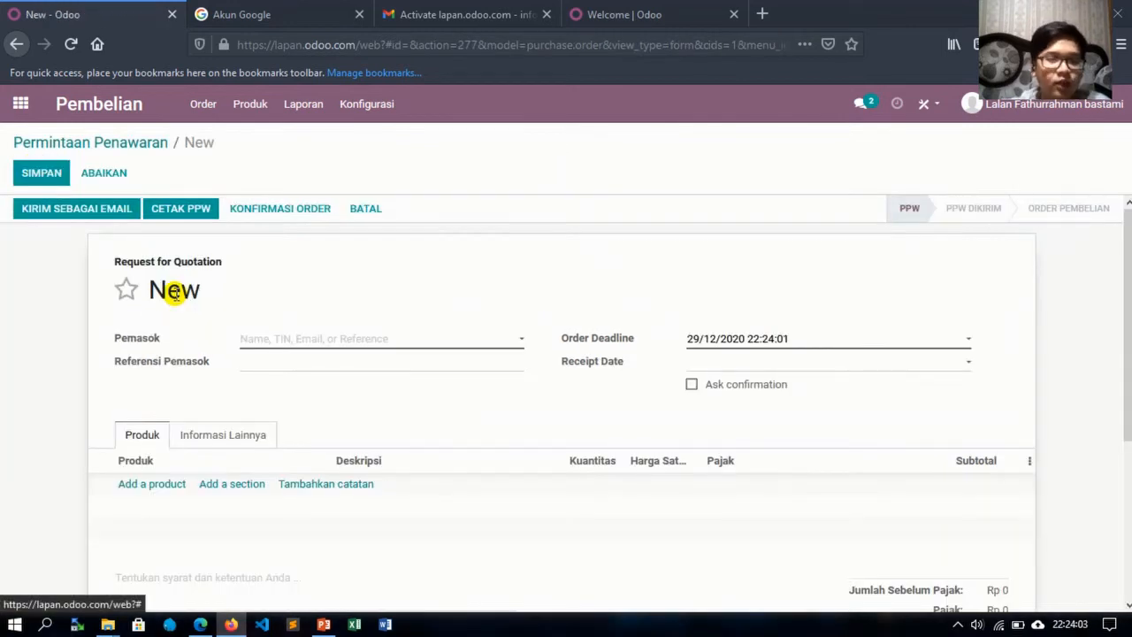
{"action": "left_click", "coordinate": [316, 345]}
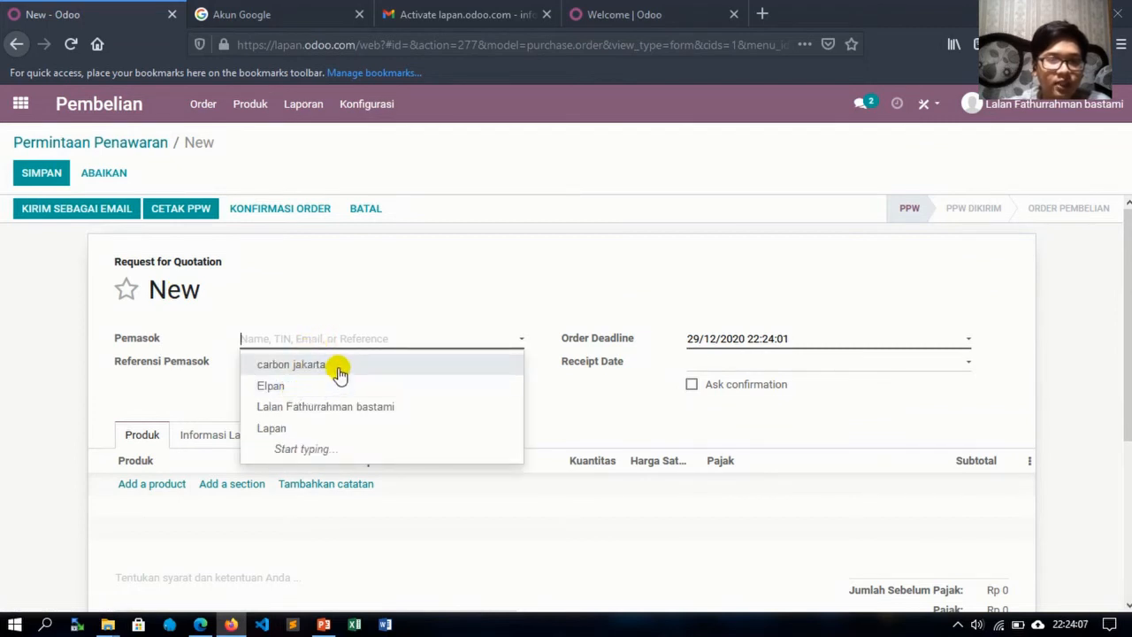
{"action": "left_click", "coordinate": [331, 365]}
{"action": "left_click", "coordinate": [315, 367]}
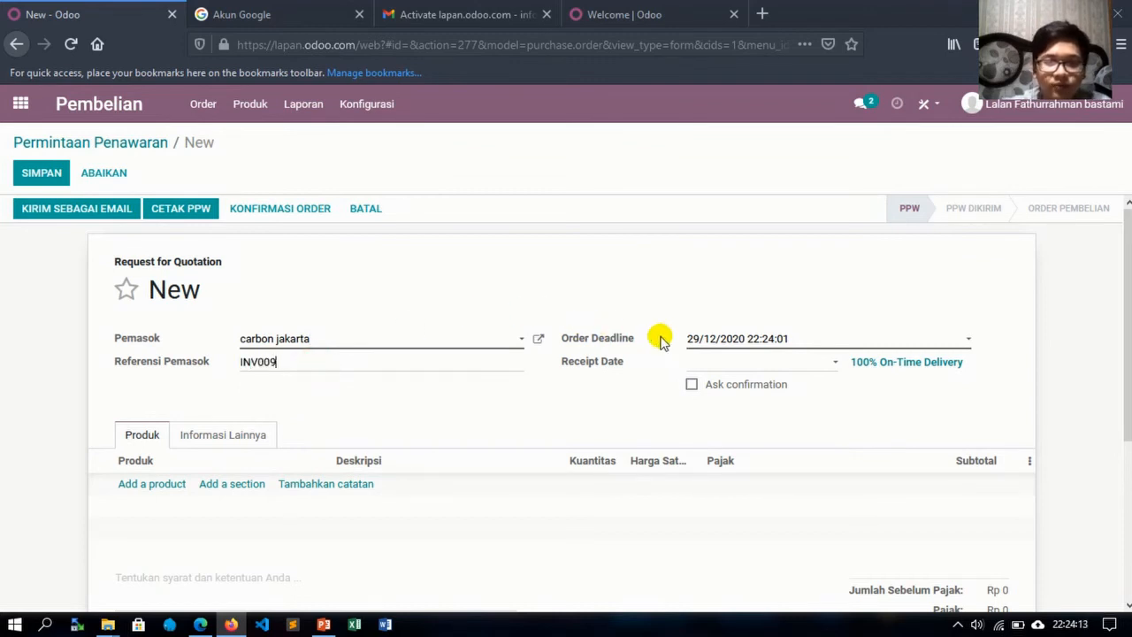
- Set both the order deadline and the receipt date of the quotation request to 30 December 2020
{"action": "left_click", "coordinate": [745, 339]}
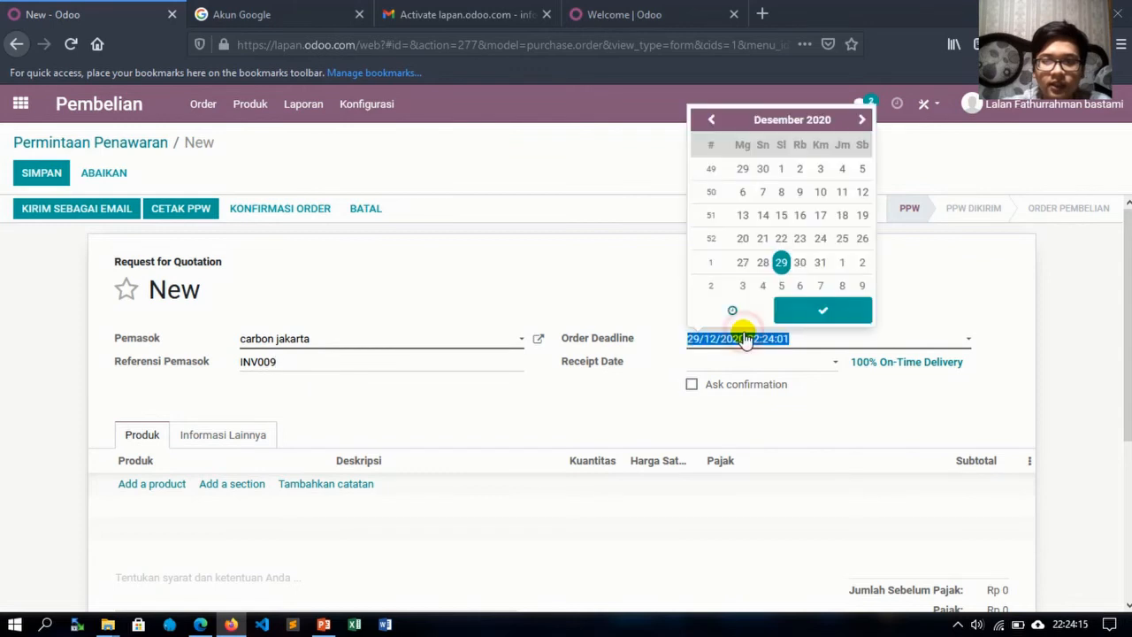
{"action": "left_click", "coordinate": [800, 261]}
{"action": "left_click", "coordinate": [737, 367]}
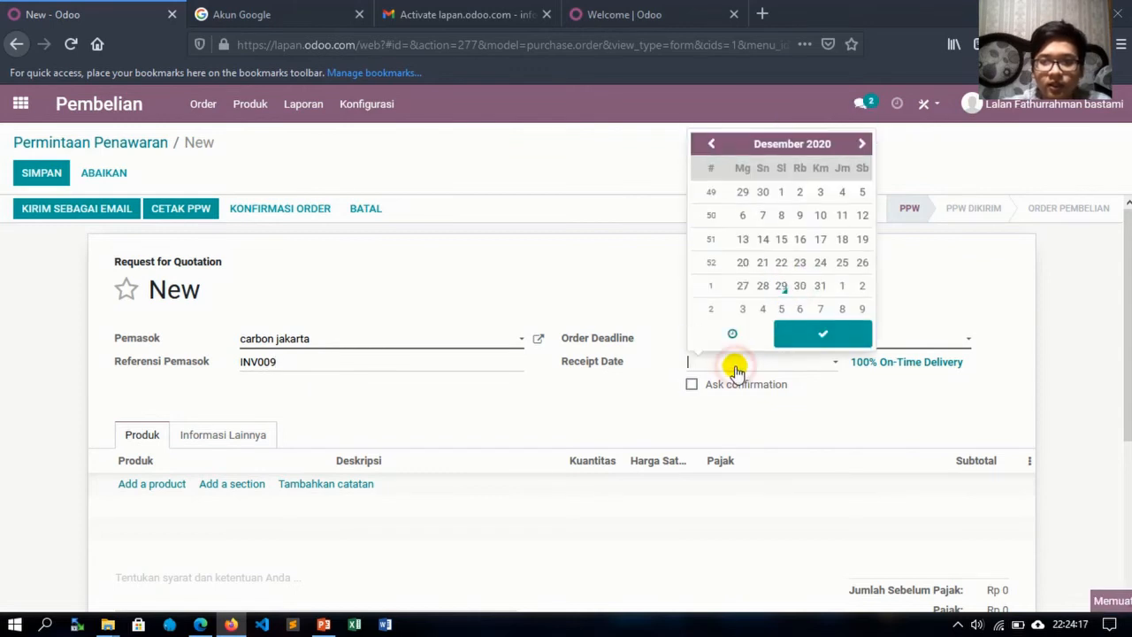
{"action": "left_click", "coordinate": [799, 286]}
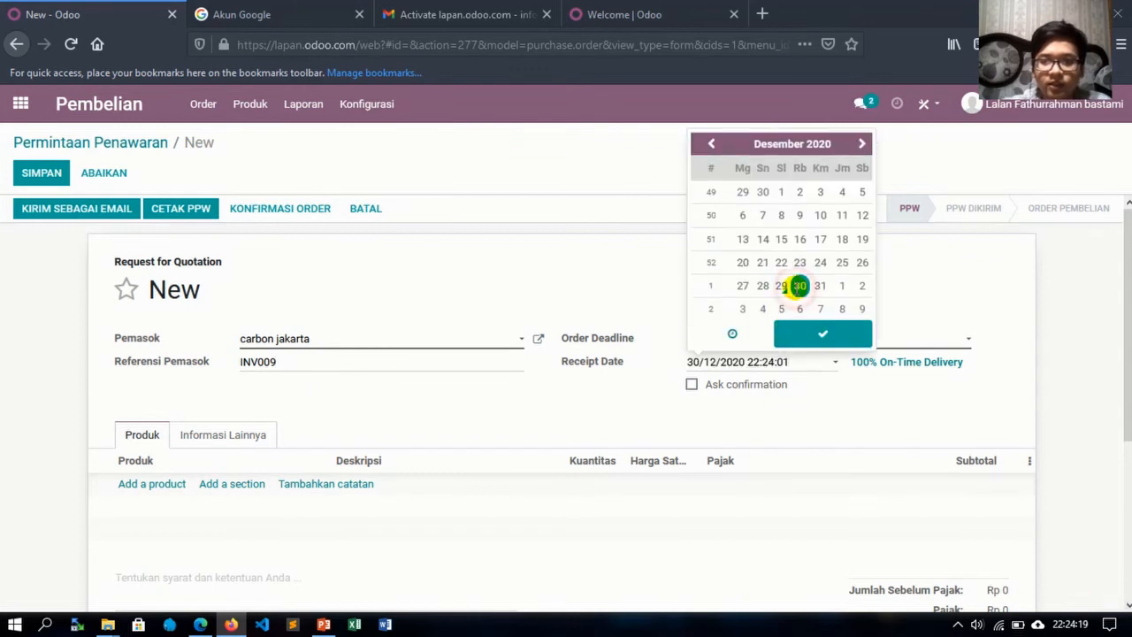
{"action": "left_click", "coordinate": [793, 332]}
- Add the product Baja as a line on the quotation request
{"action": "scroll", "coordinate": [395, 501], "scroll_direction": "down", "scroll_amount": 1}
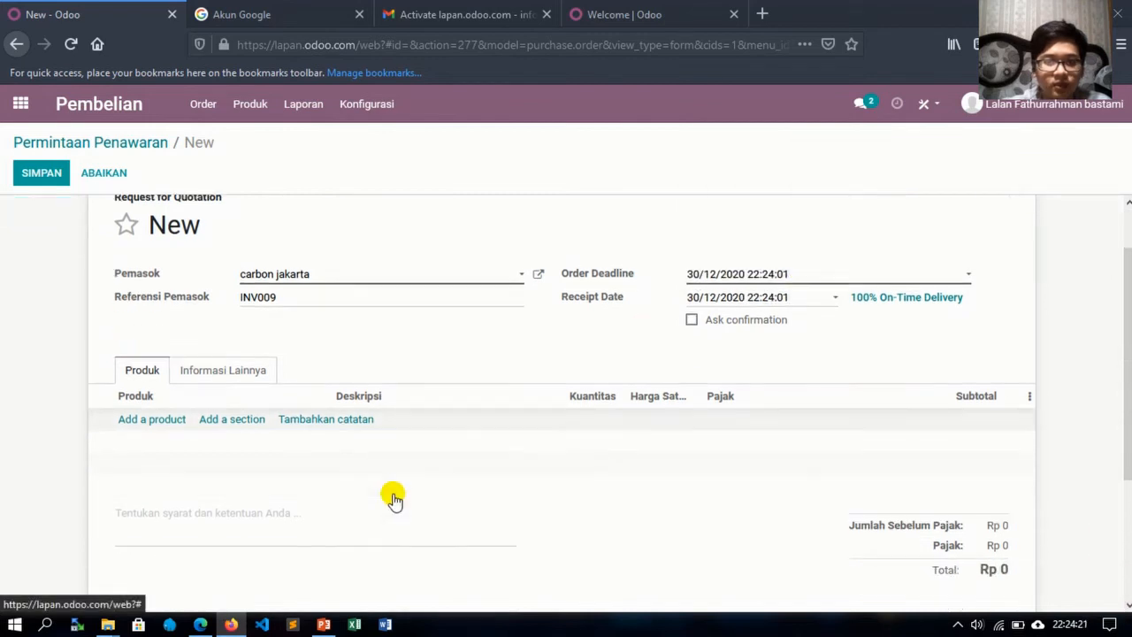
{"action": "left_click", "coordinate": [168, 421]}
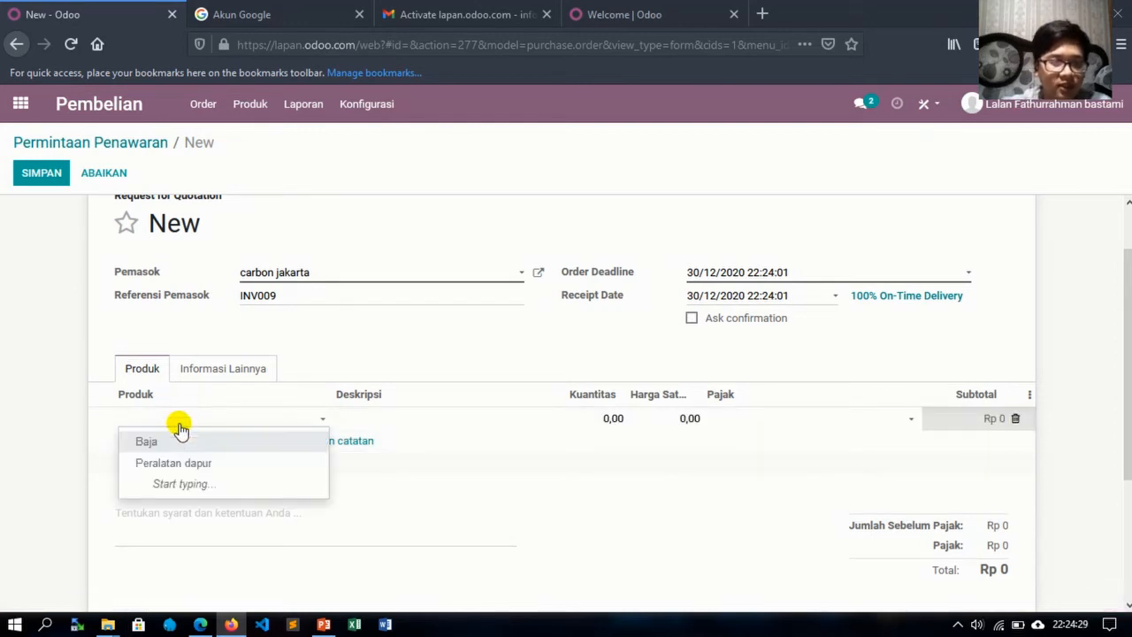
{"action": "left_click", "coordinate": [185, 443]}
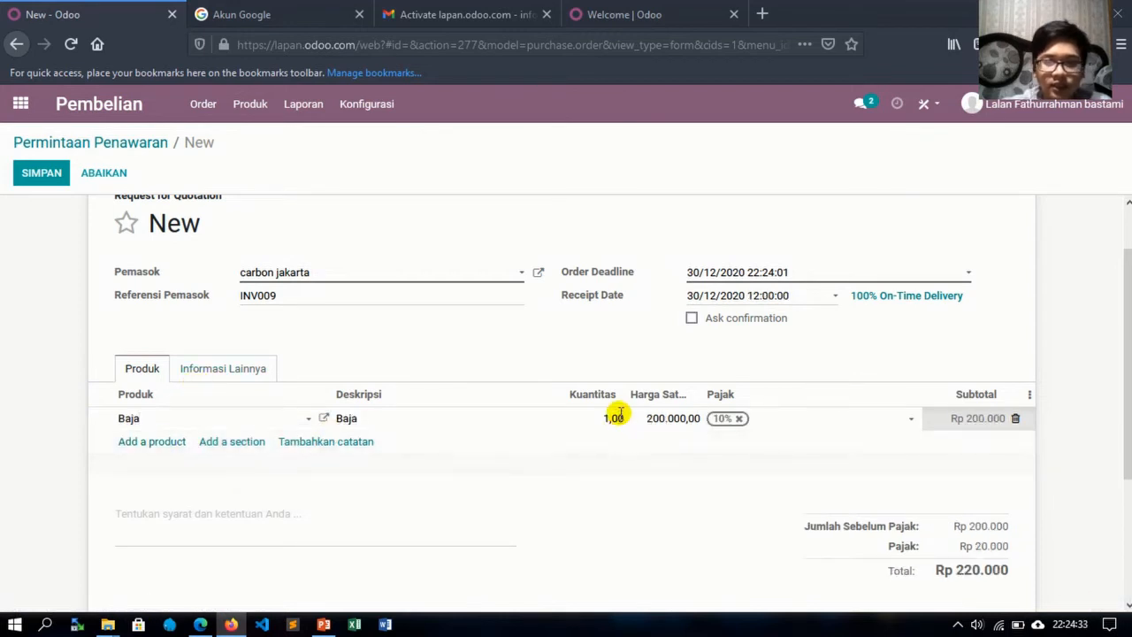
- Remove the 10% tax from the Baja product line and review the order totals
{"action": "double_click", "coordinate": [677, 417]}
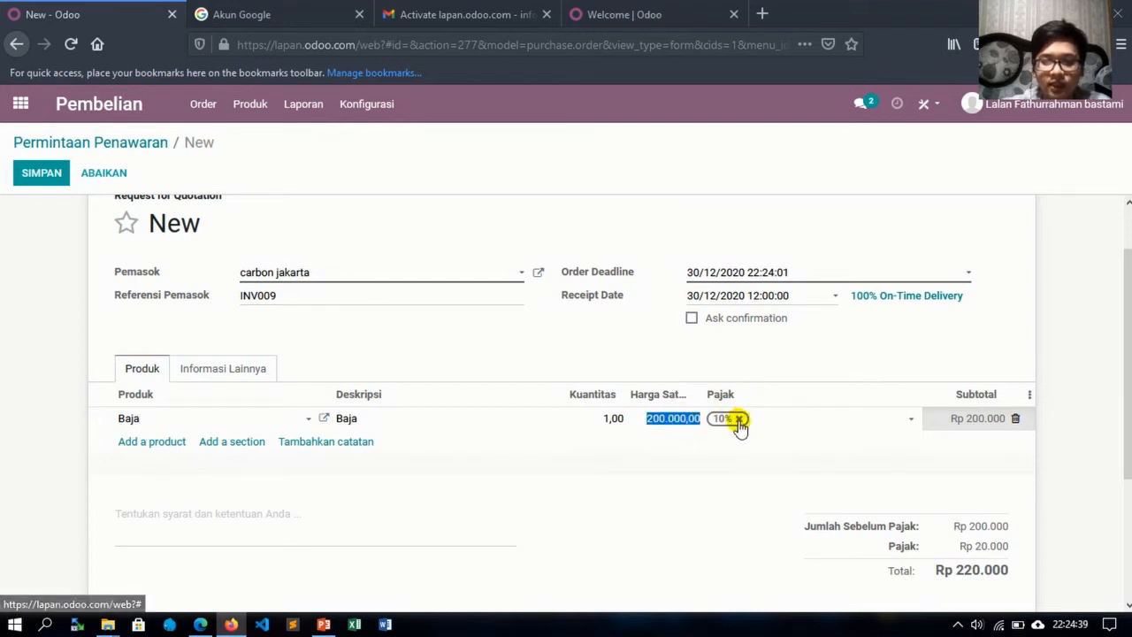
{"action": "scroll", "coordinate": [722, 424], "scroll_direction": "down", "scroll_amount": 1}
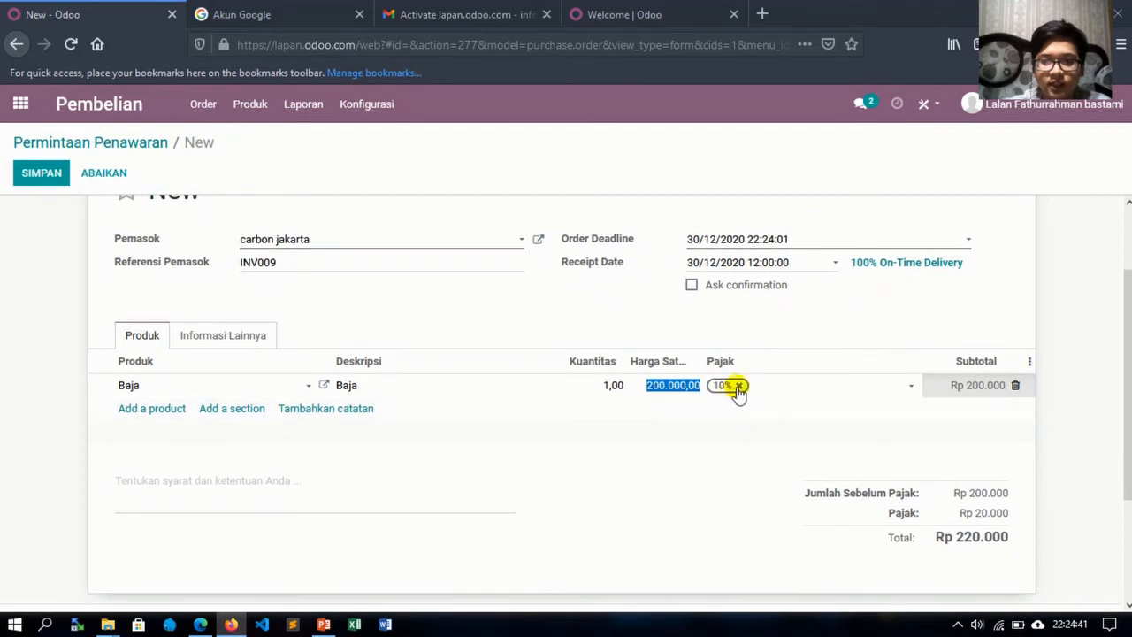
{"action": "scroll", "coordinate": [742, 389], "scroll_direction": "down", "scroll_amount": 2}
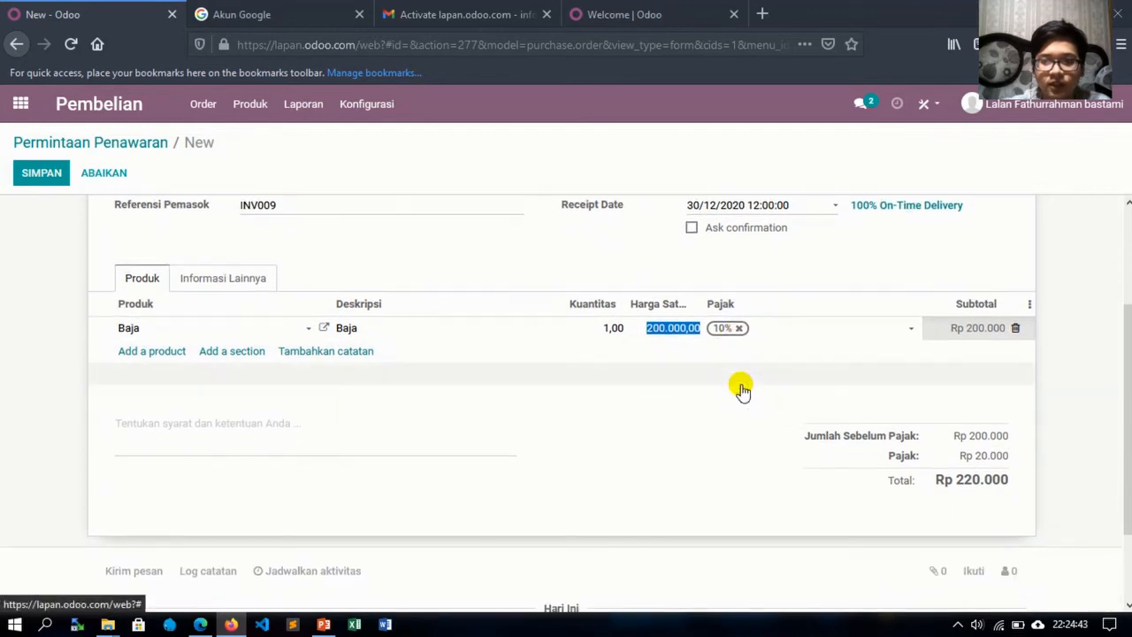
{"action": "left_click", "coordinate": [741, 329]}
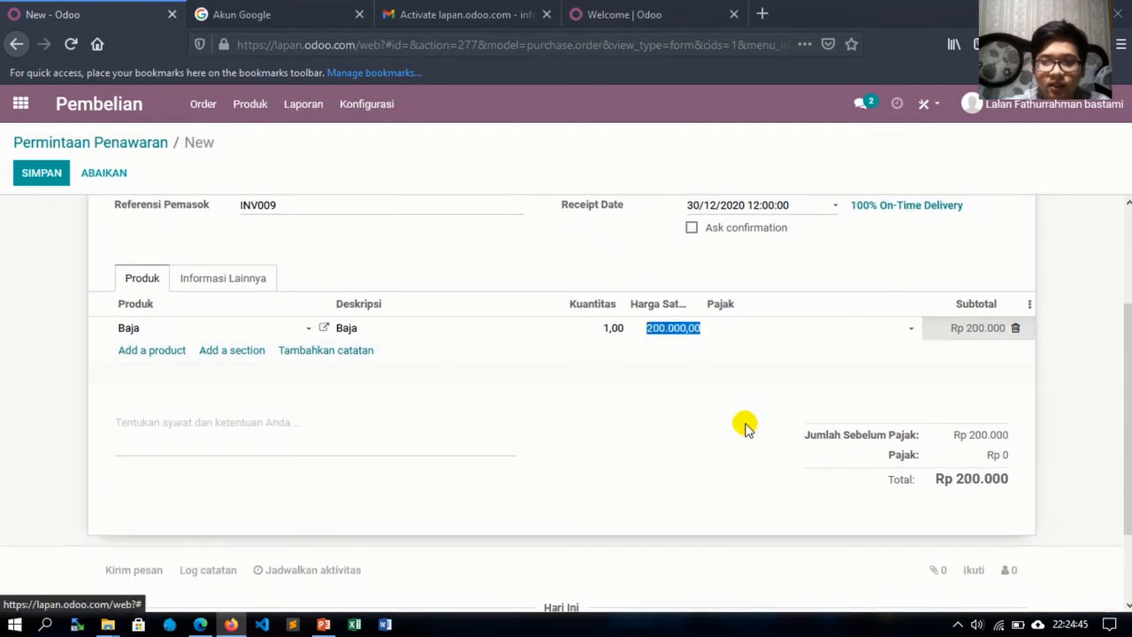
{"action": "scroll", "coordinate": [749, 417], "scroll_direction": "down", "scroll_amount": 2}
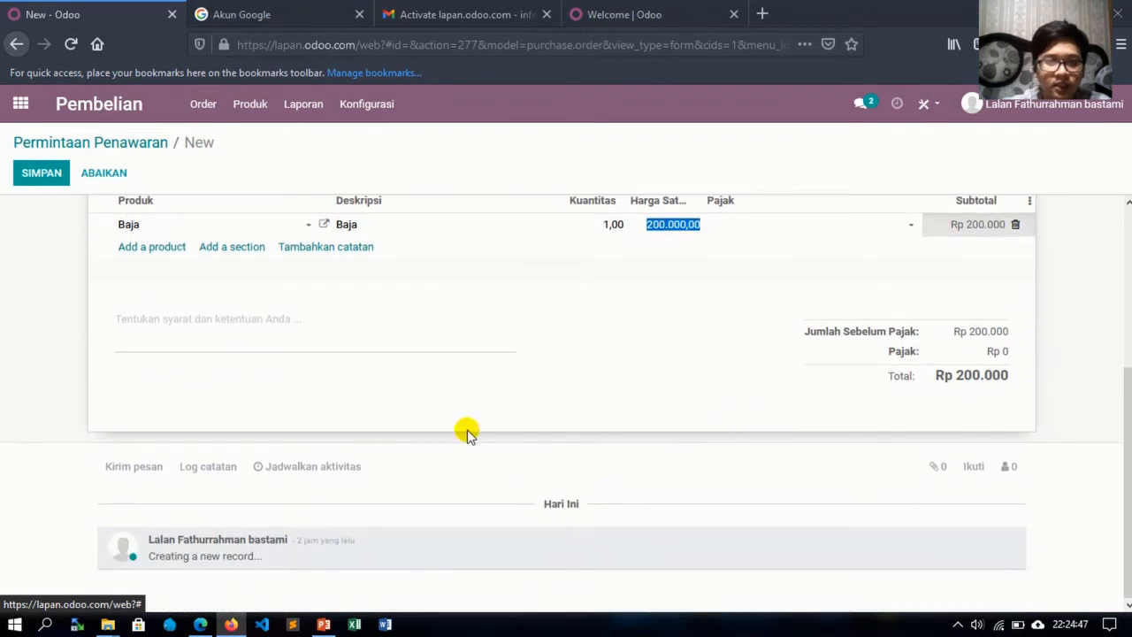
{"action": "scroll", "coordinate": [467, 433], "scroll_direction": "up", "scroll_amount": 5}
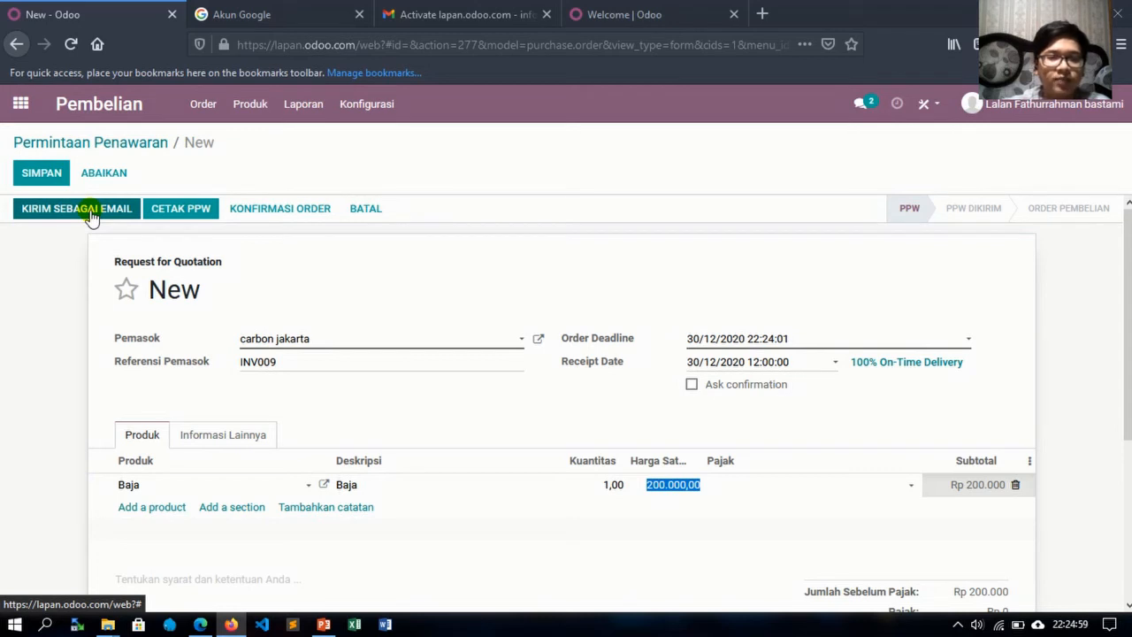
- Preview the email for the carbon jakarta quotation request, discarding the supplier contact form and cancelling the message
{"action": "left_click", "coordinate": [92, 216]}
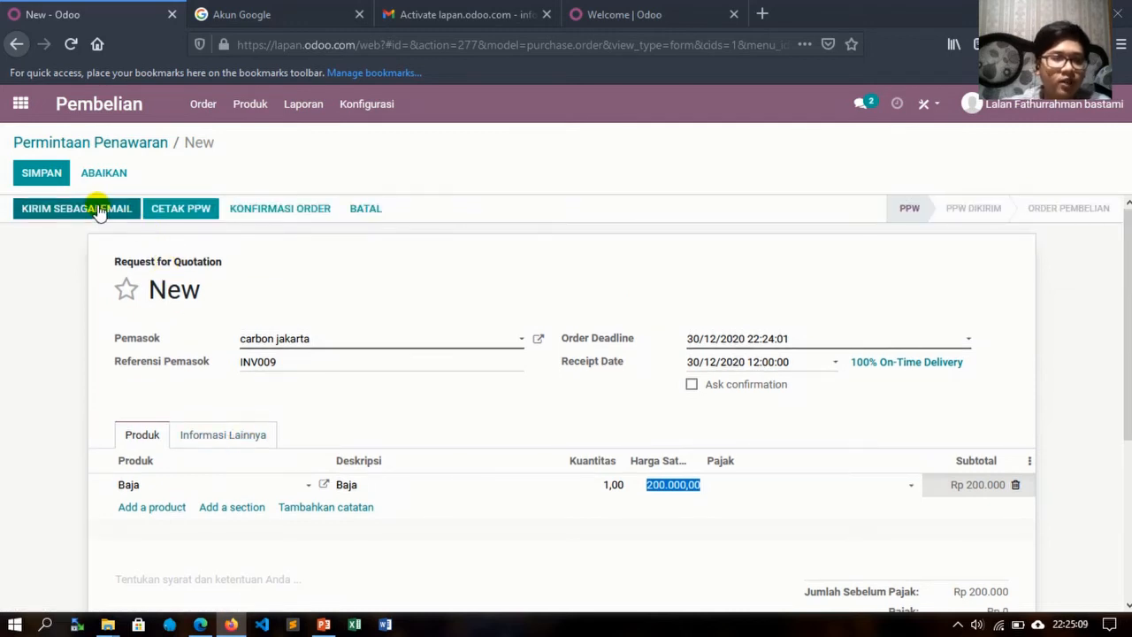
{"action": "left_click", "coordinate": [77, 208]}
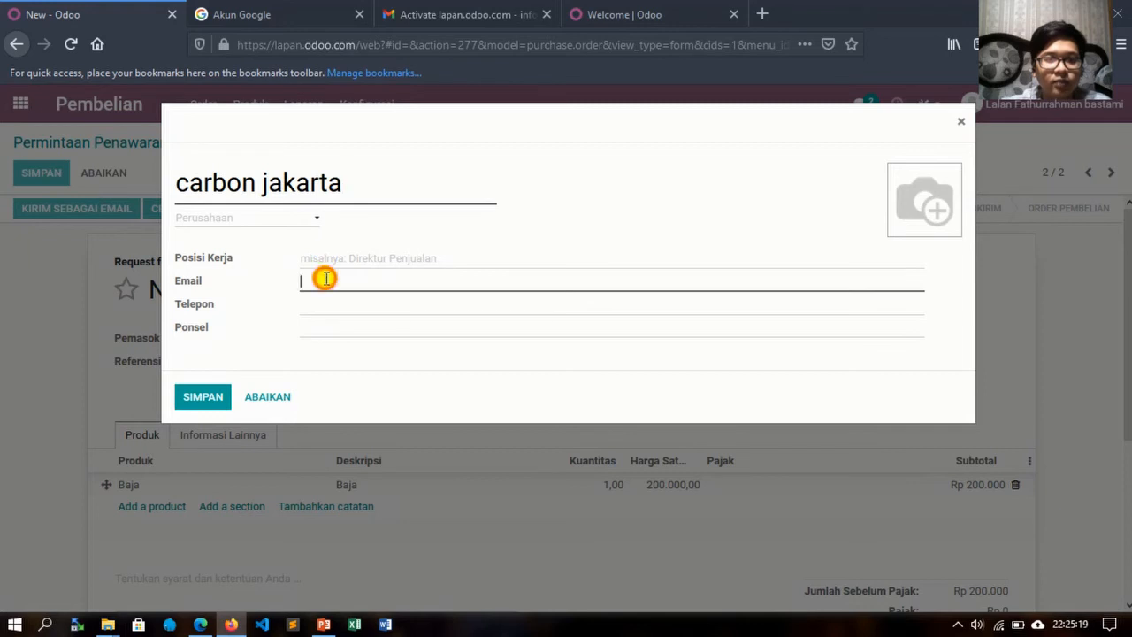
{"action": "left_click", "coordinate": [262, 391]}
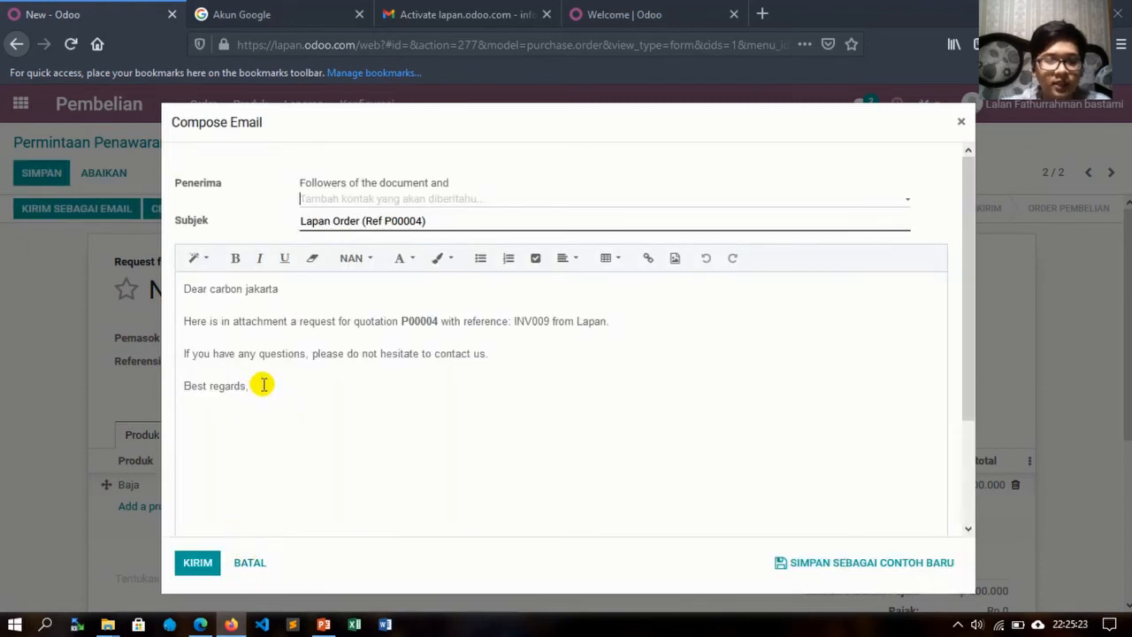
{"action": "left_click", "coordinate": [245, 563]}
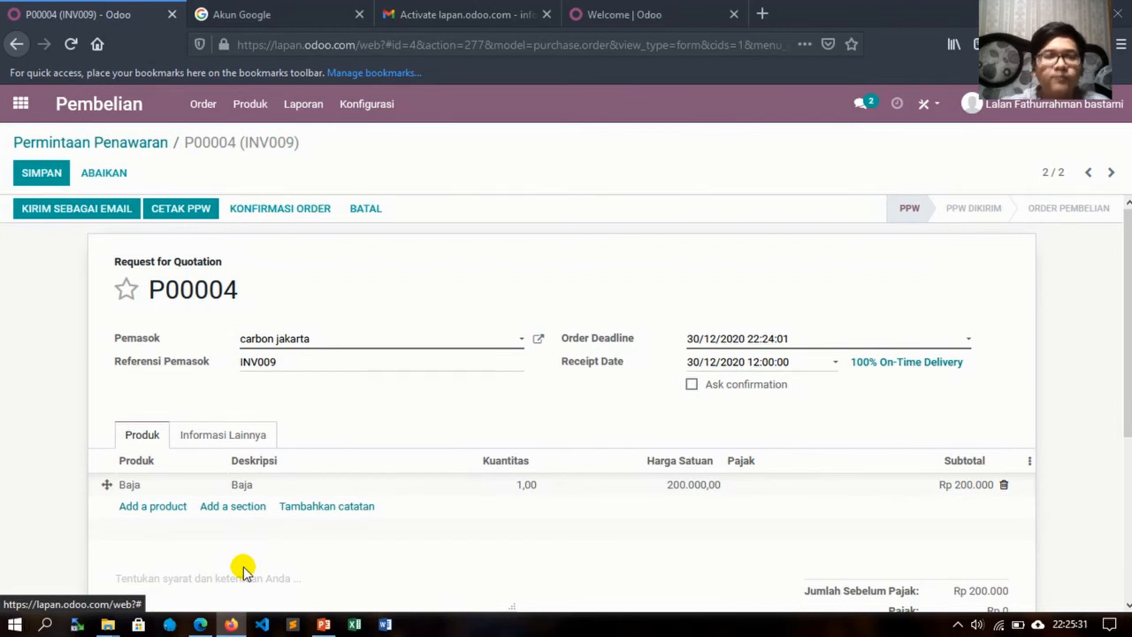
- Save the quotation request and confirm it as a purchase order
{"action": "left_click", "coordinate": [41, 174]}
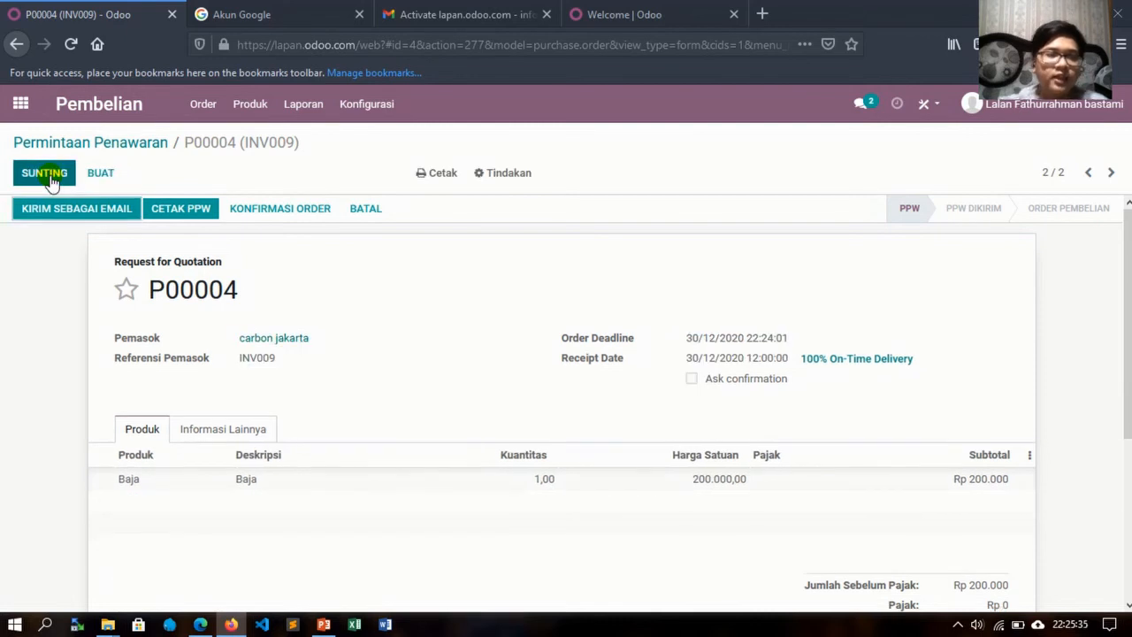
{"action": "scroll", "coordinate": [345, 265], "scroll_direction": "down", "scroll_amount": 2}
{"action": "scroll", "coordinate": [345, 265], "scroll_direction": "up", "scroll_amount": 2}
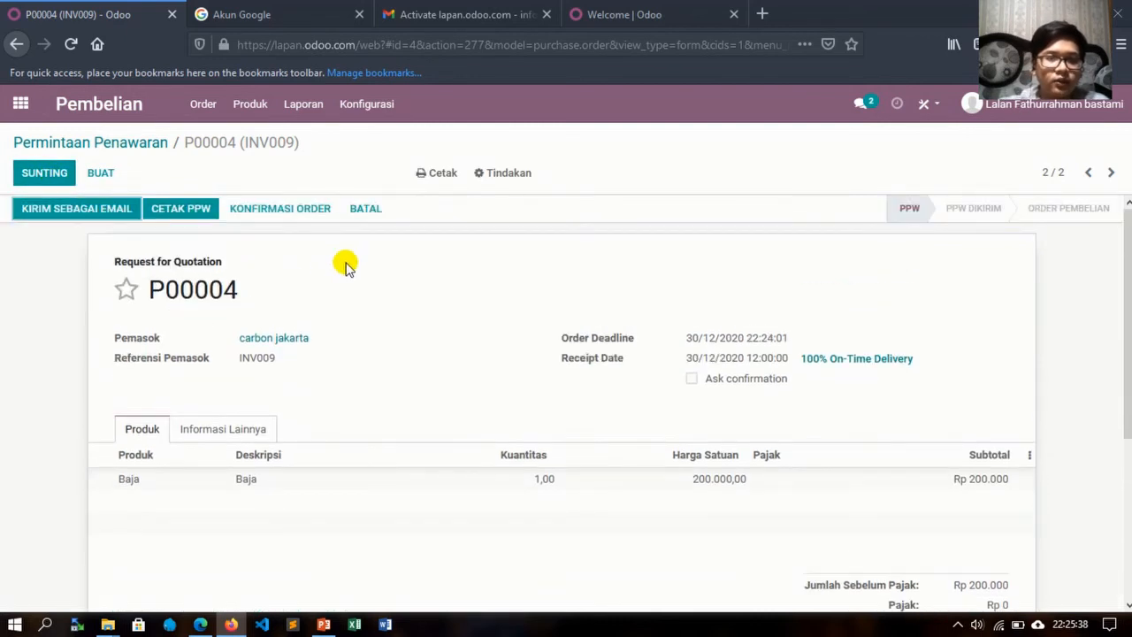
{"action": "left_click", "coordinate": [292, 215]}
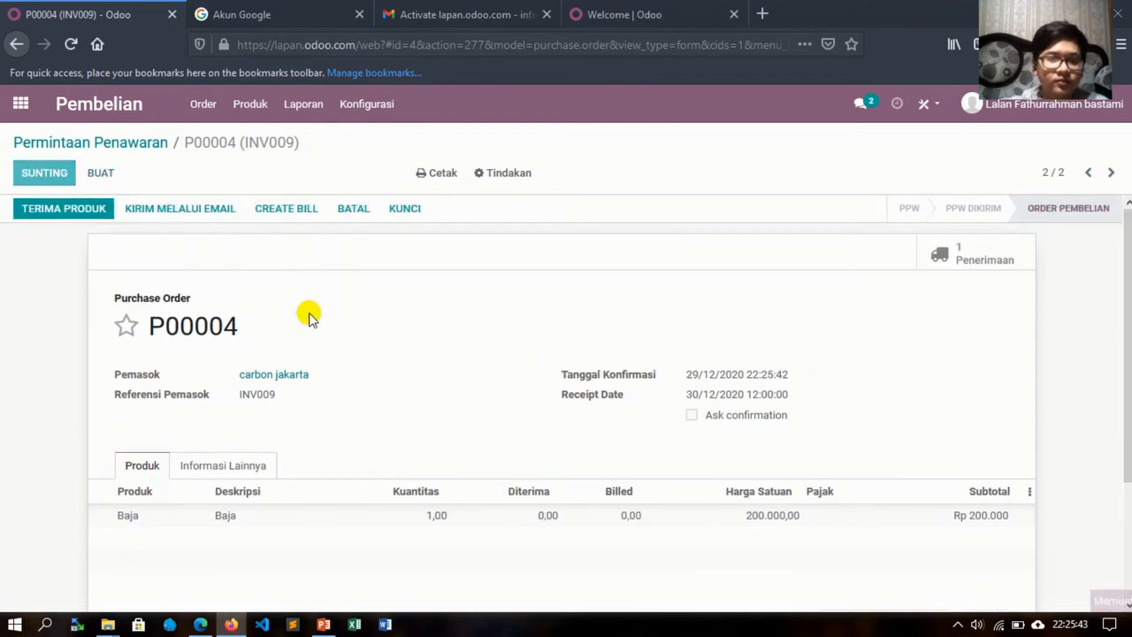
- Receive the ordered Baja from carbon jakarta and validate the incoming transfer
{"action": "left_click", "coordinate": [89, 216]}
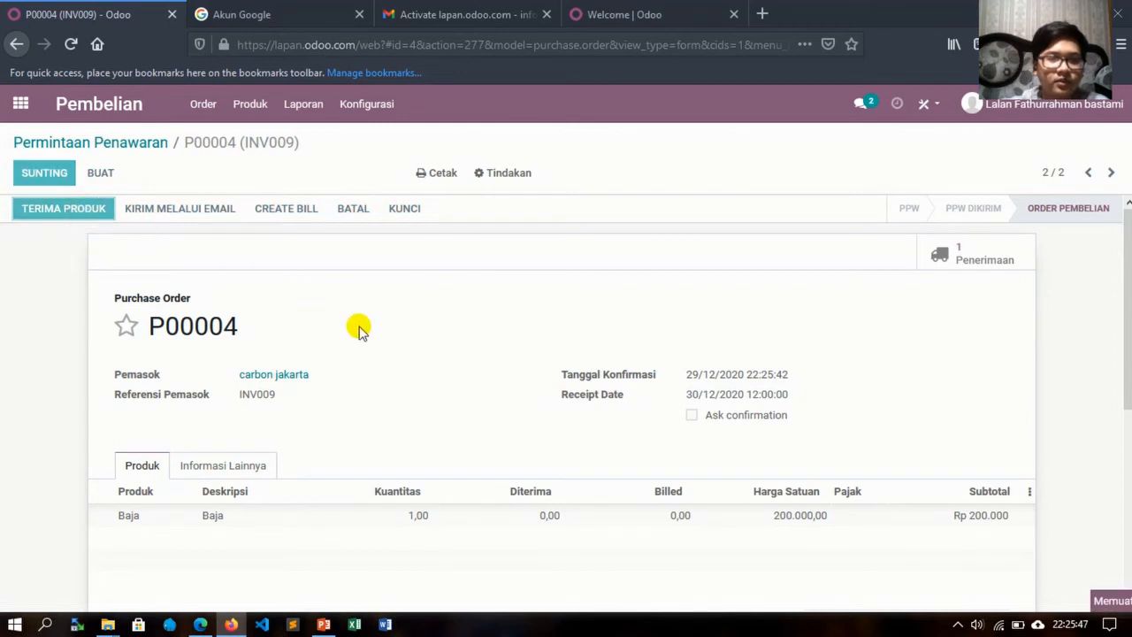
{"action": "left_click", "coordinate": [46, 218]}
{"action": "left_click", "coordinate": [228, 255]}
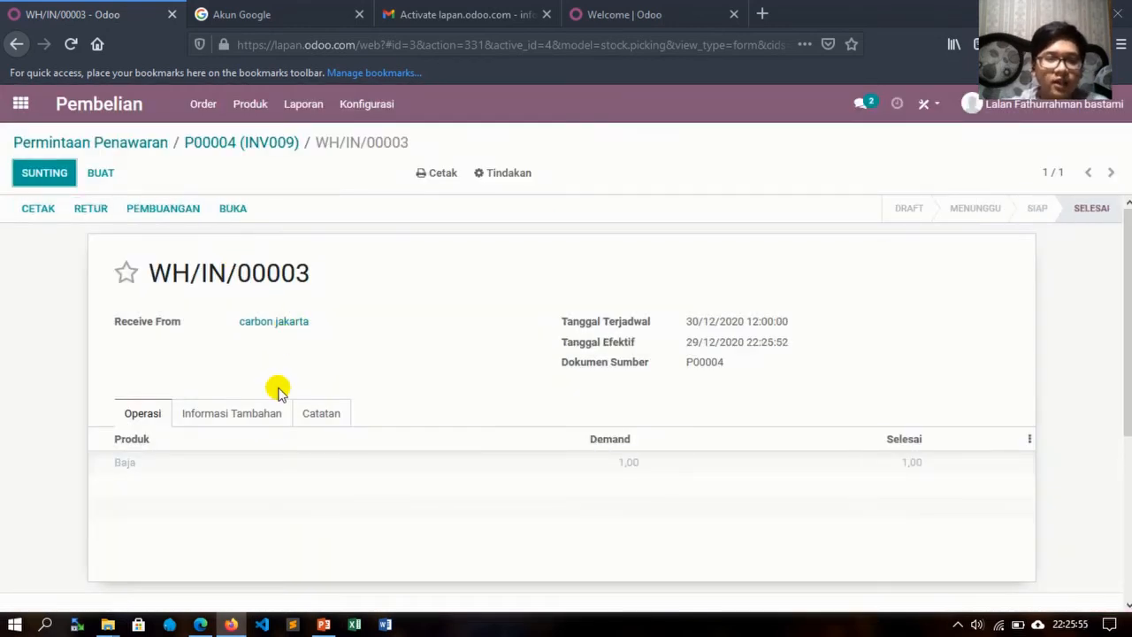
- Open the Baja product from the purchasing product list and review its general information
{"action": "left_click", "coordinate": [248, 107]}
{"action": "left_click", "coordinate": [255, 138]}
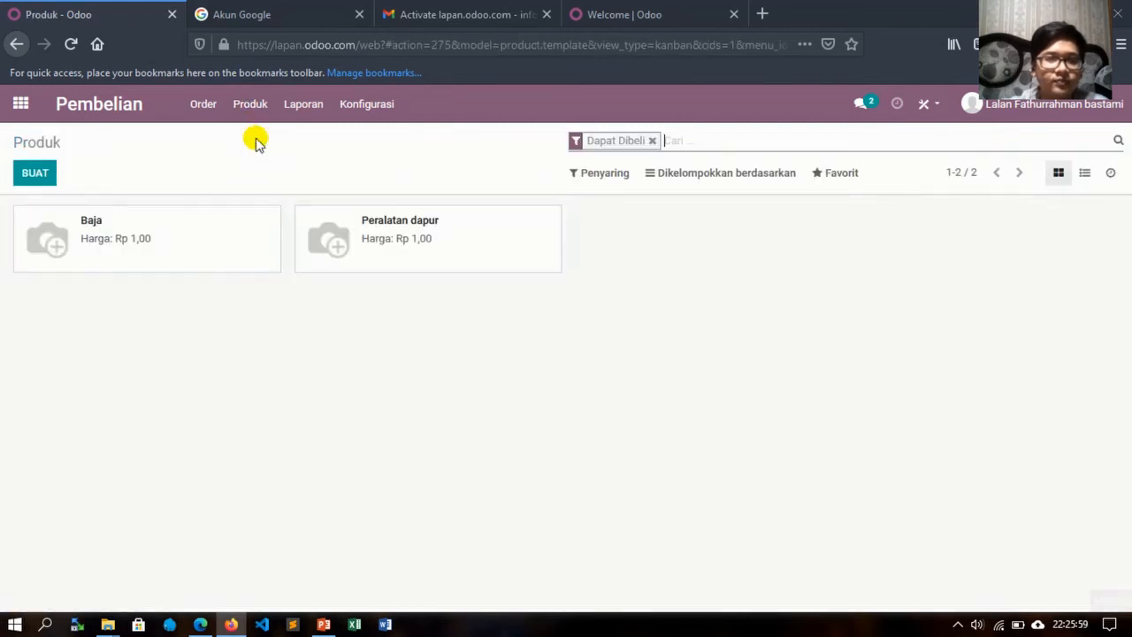
{"action": "left_click", "coordinate": [147, 226]}
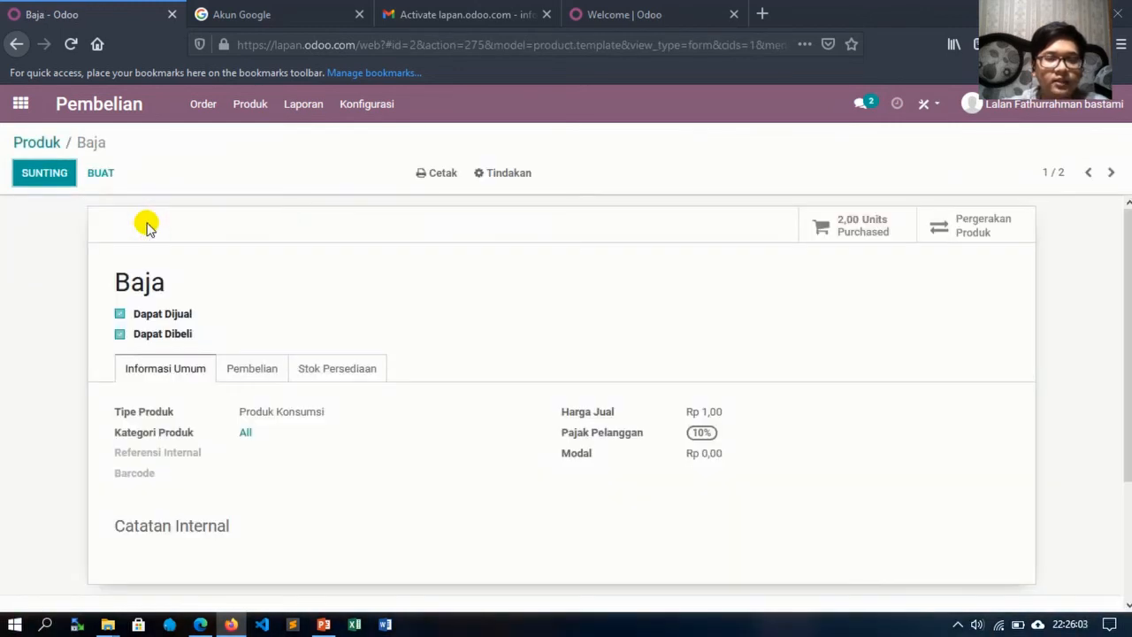
{"action": "scroll", "coordinate": [235, 408], "scroll_direction": "down", "scroll_amount": 3}
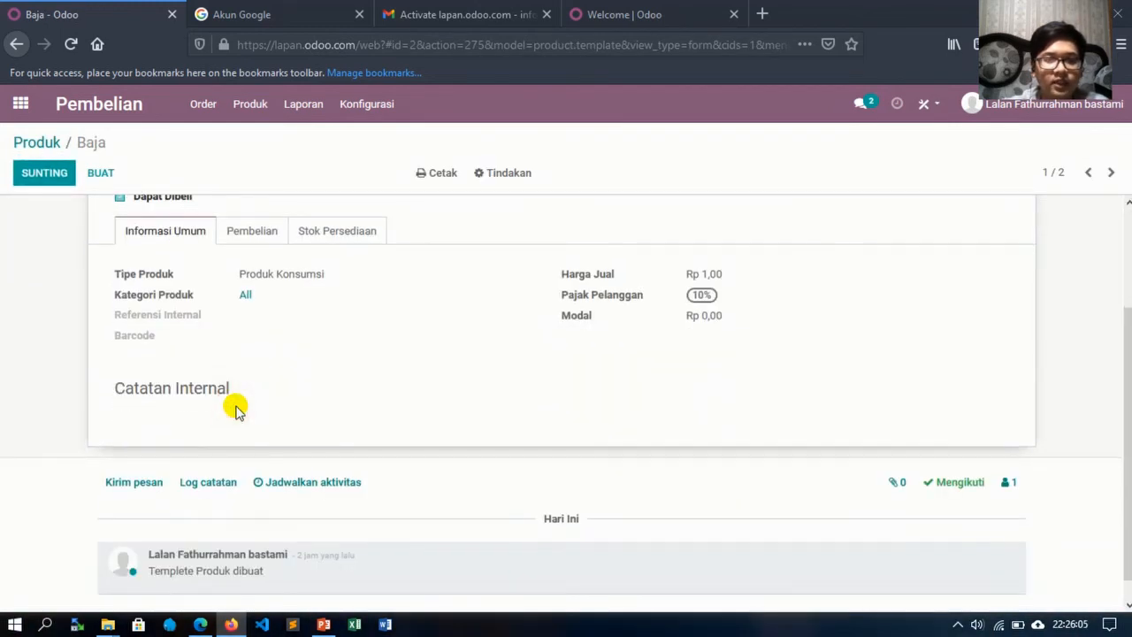
{"action": "scroll", "coordinate": [235, 408], "scroll_direction": "up", "scroll_amount": 3}
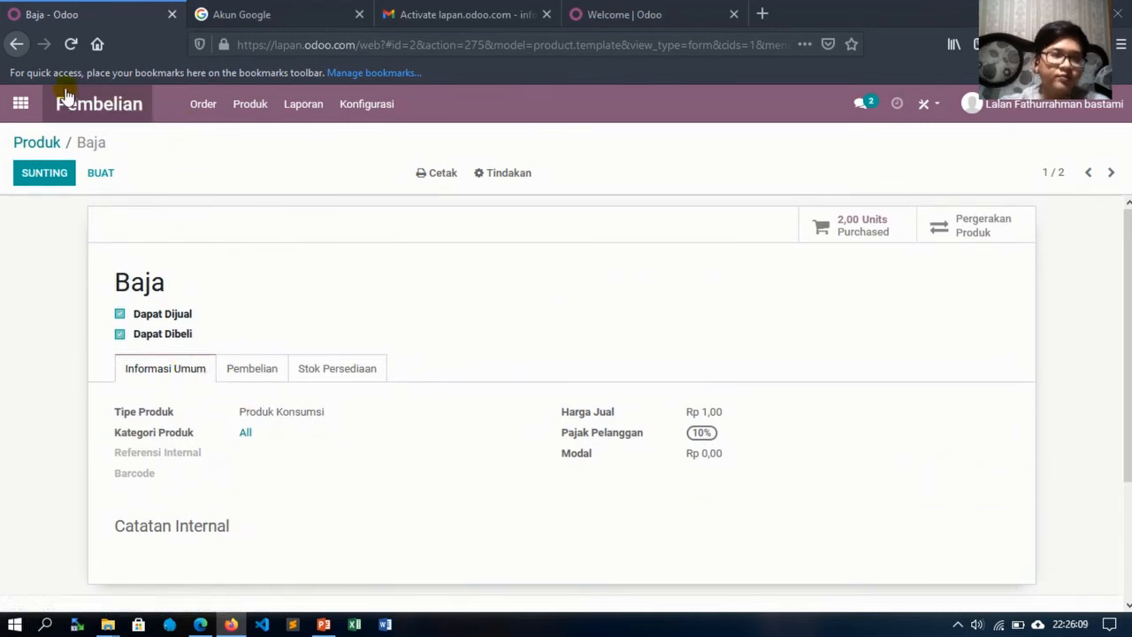
- Review the company data and invoice layout setup forms in Penagihan, closing both without changes
{"action": "left_click", "coordinate": [22, 103]}
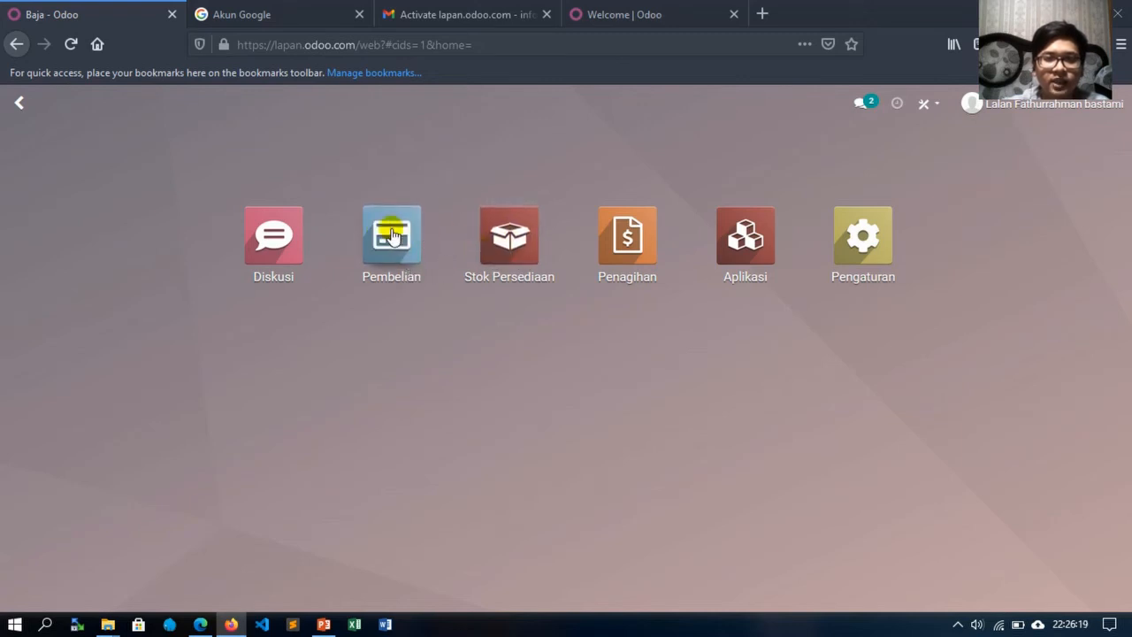
{"action": "left_click", "coordinate": [618, 264]}
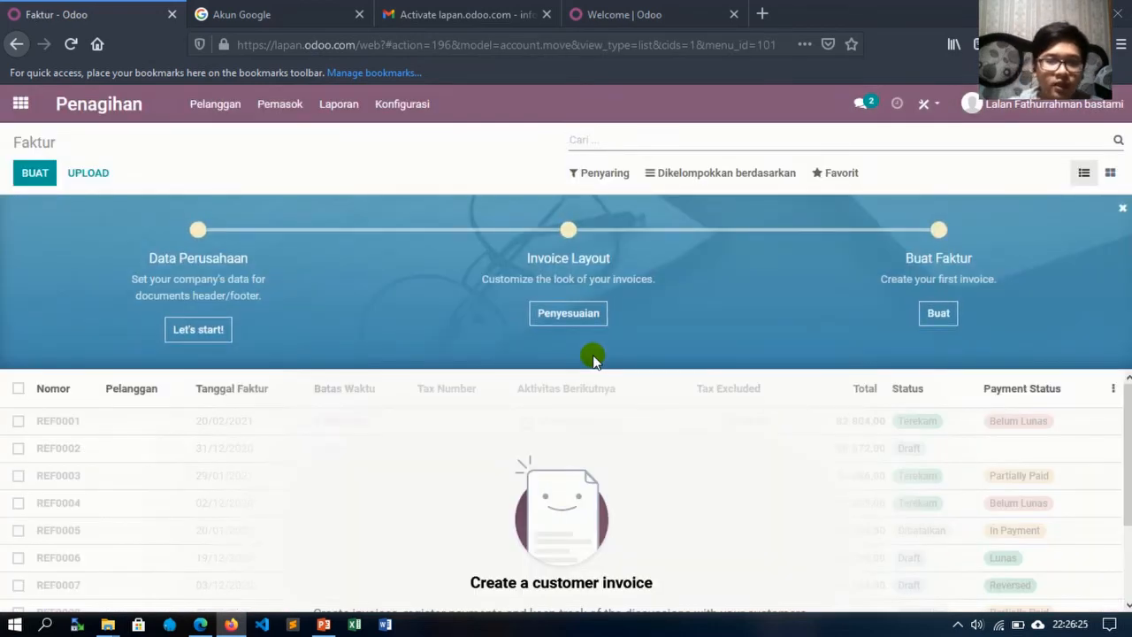
{"action": "left_click", "coordinate": [200, 329]}
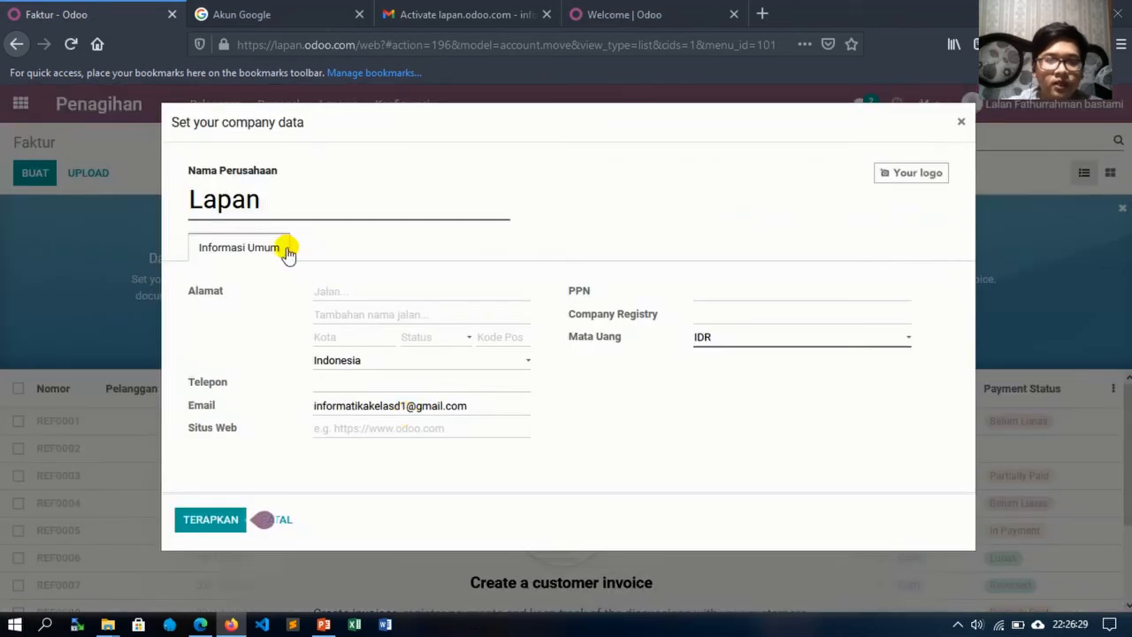
{"action": "left_click", "coordinate": [348, 292]}
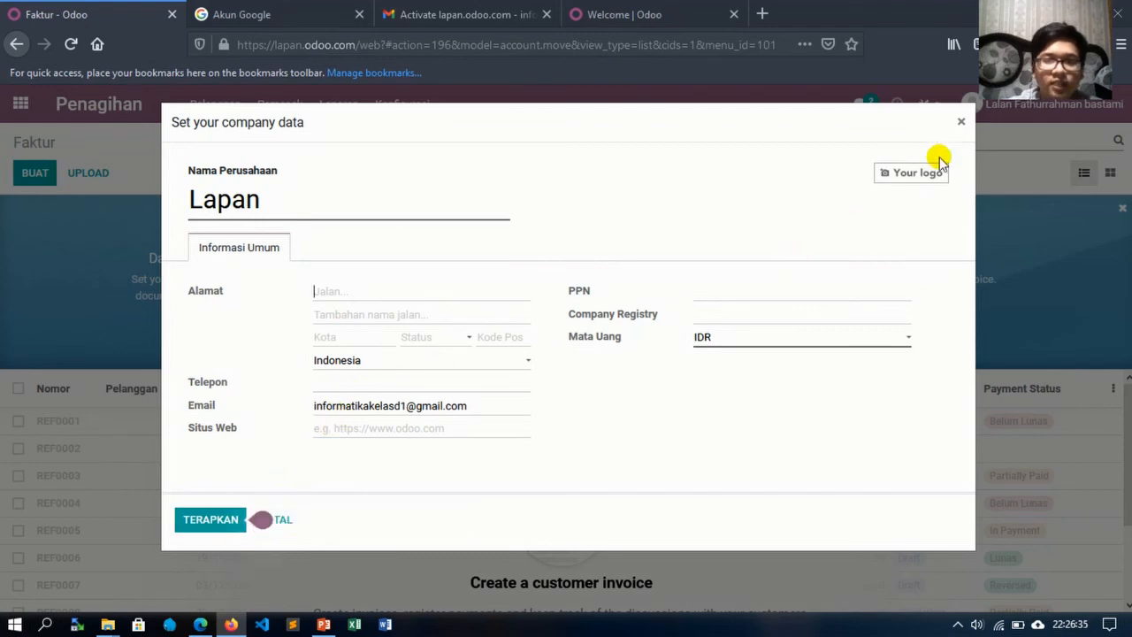
{"action": "left_click", "coordinate": [961, 123]}
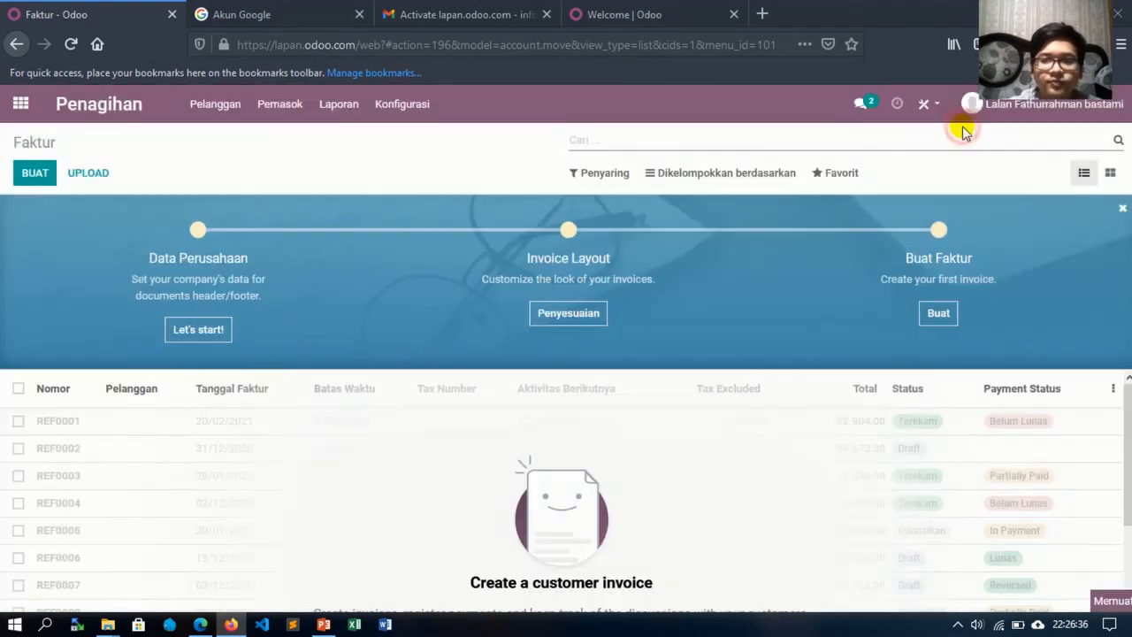
{"action": "left_click", "coordinate": [570, 317]}
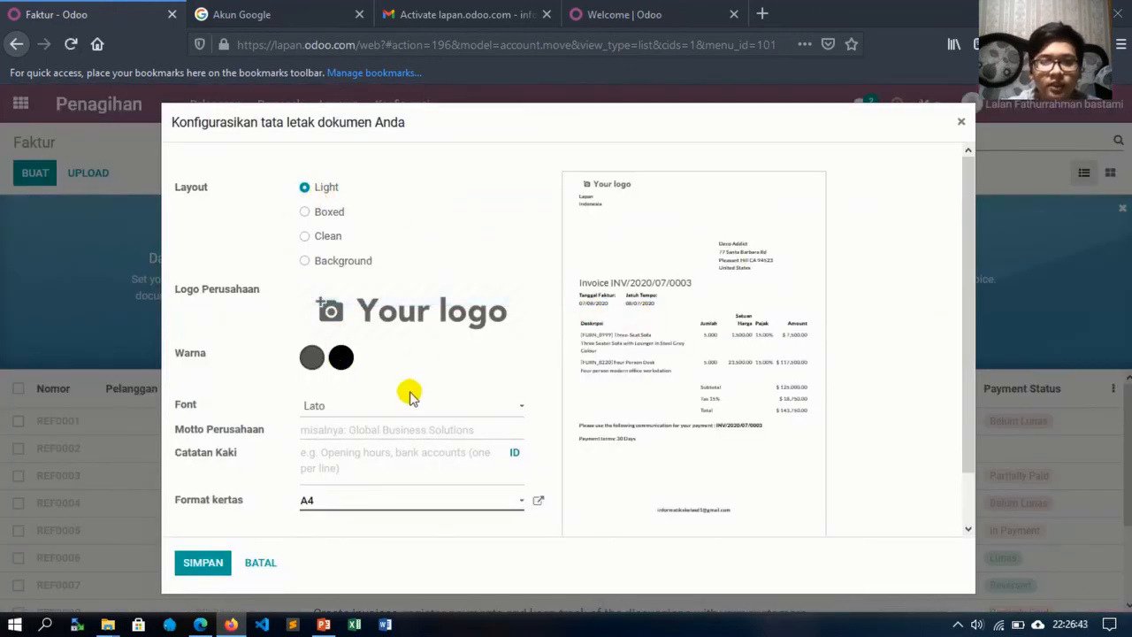
{"action": "left_click", "coordinate": [261, 563]}
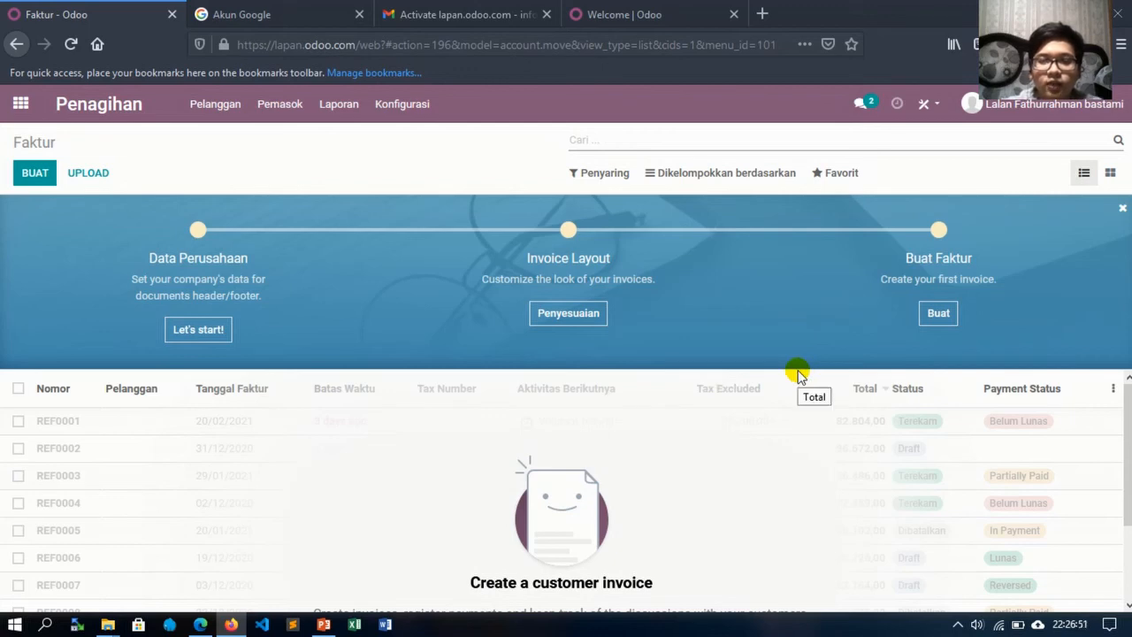
- Create and save two empty draft customer invoices, starting with INV/2020/12/0001
{"action": "left_click", "coordinate": [938, 315]}
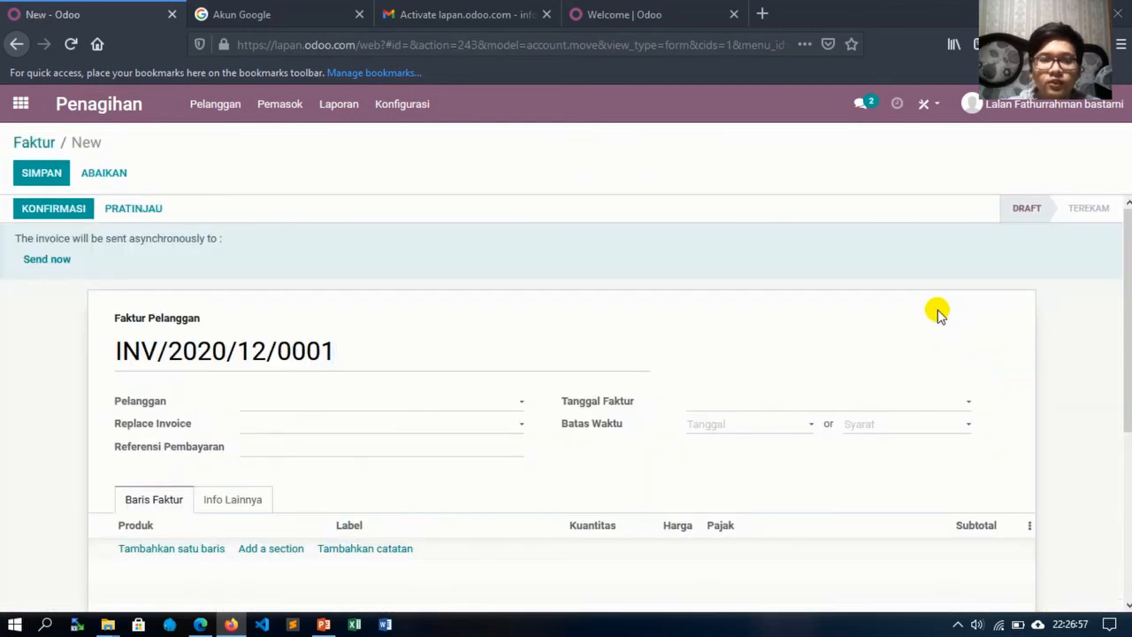
{"action": "scroll", "coordinate": [531, 445], "scroll_direction": "down", "scroll_amount": 3}
{"action": "scroll", "coordinate": [532, 447], "scroll_direction": "up", "scroll_amount": 1}
{"action": "scroll", "coordinate": [532, 446], "scroll_direction": "up", "scroll_amount": 1}
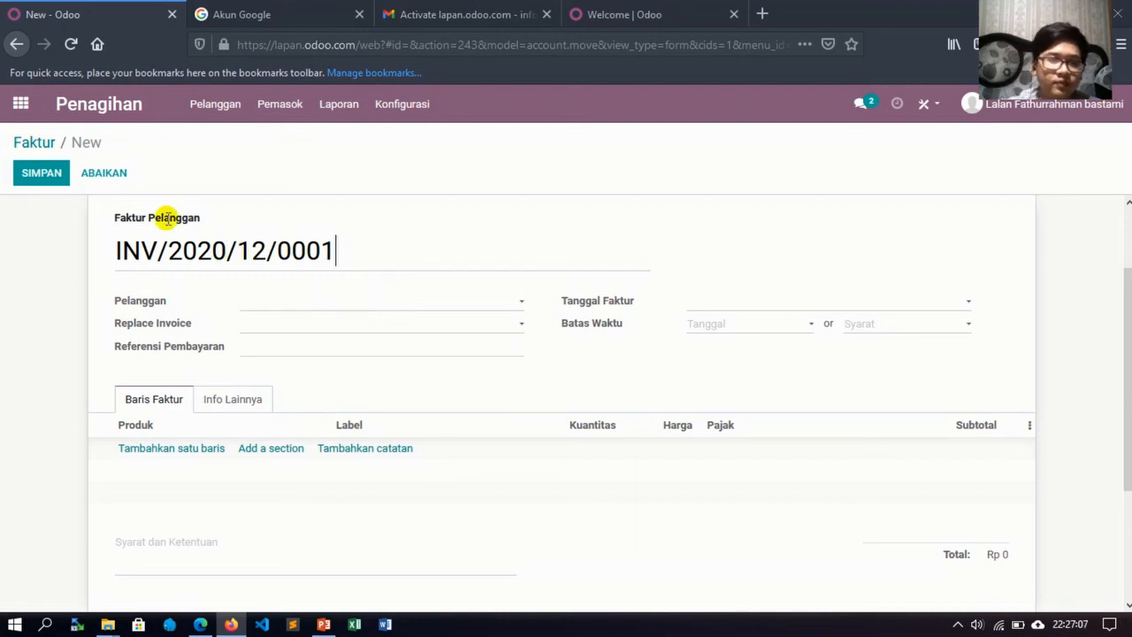
{"action": "left_click", "coordinate": [63, 172]}
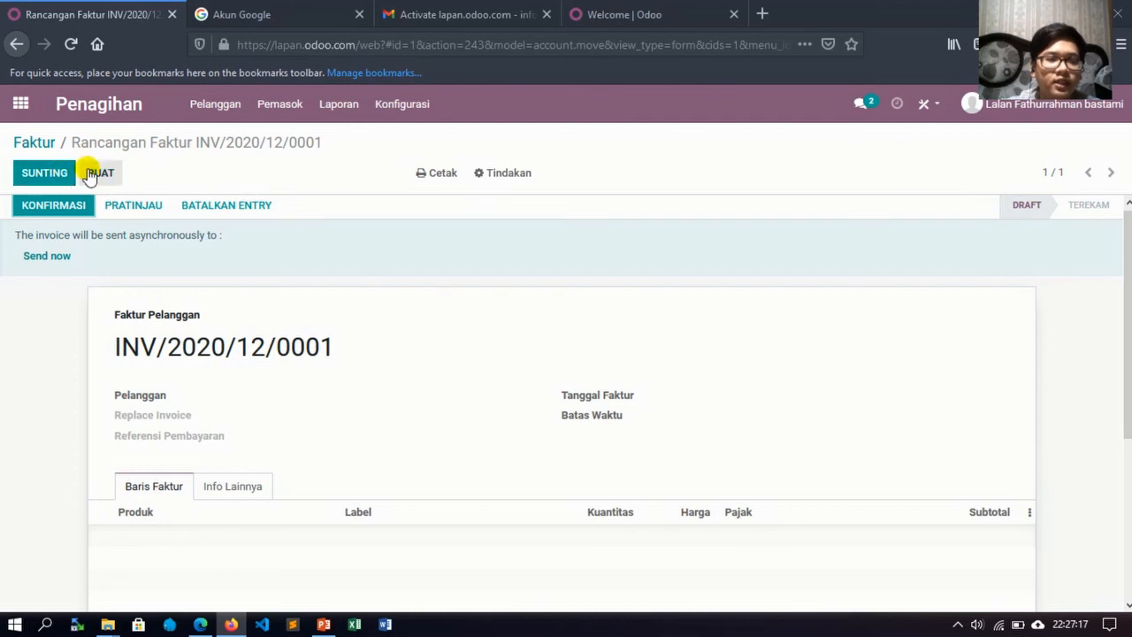
{"action": "left_click", "coordinate": [97, 176]}
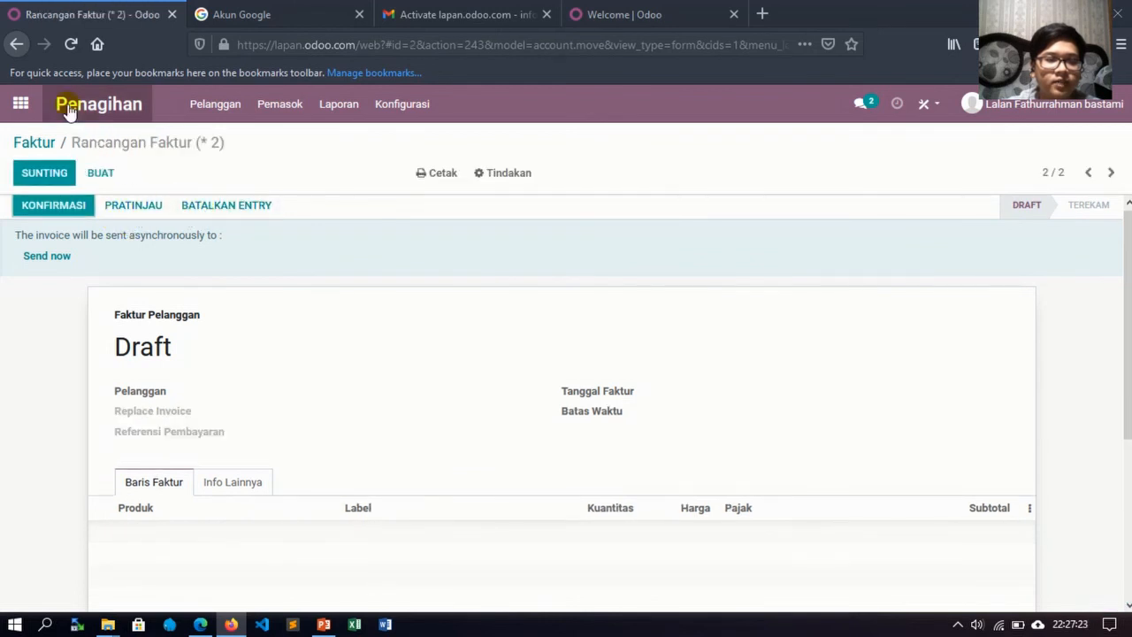
- Examine the general options in Pengaturan, from company, languages and document format to permissions, and return to the app overview
{"action": "left_click", "coordinate": [26, 104]}
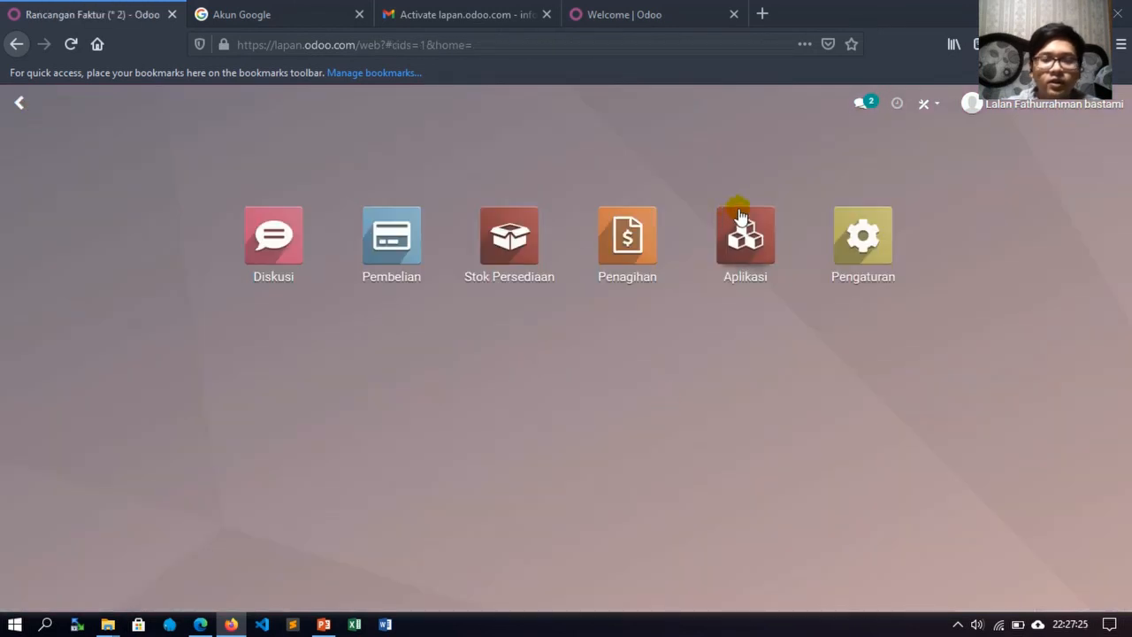
{"action": "left_click", "coordinate": [851, 254]}
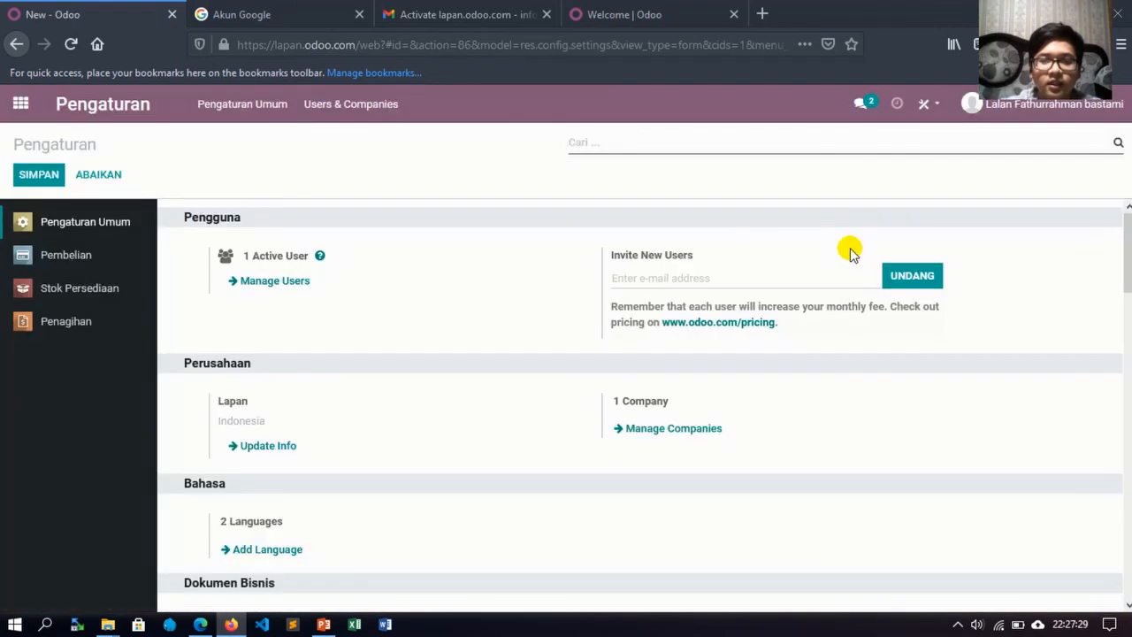
{"action": "scroll", "coordinate": [300, 451], "scroll_direction": "down", "scroll_amount": 2}
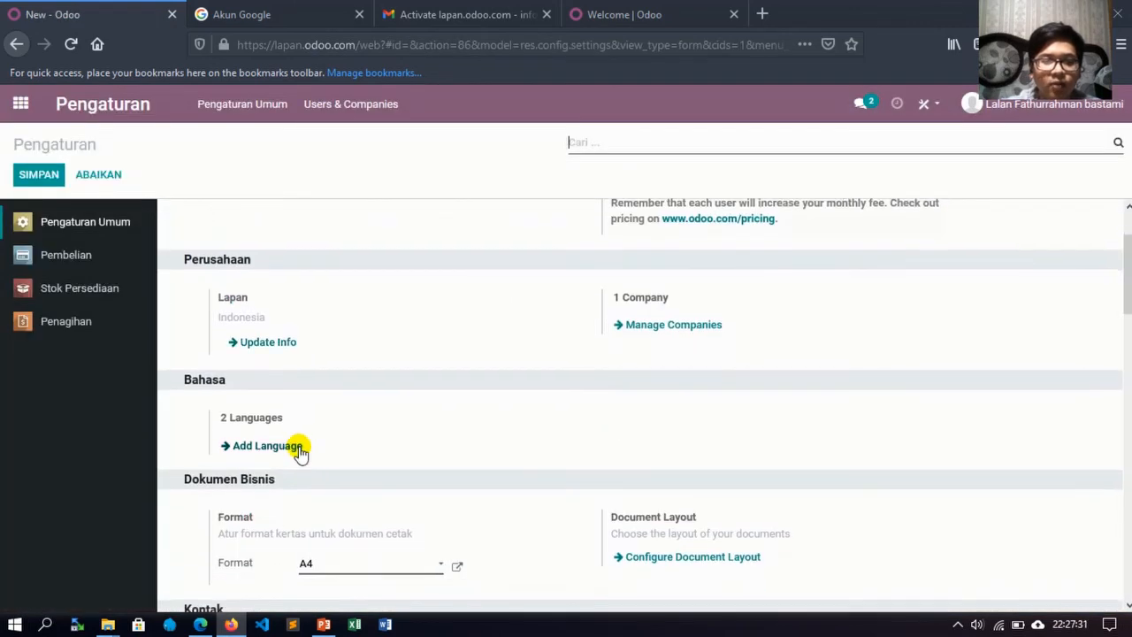
{"action": "scroll", "coordinate": [299, 448], "scroll_direction": "down", "scroll_amount": 1}
{"action": "scroll", "coordinate": [299, 449], "scroll_direction": "up", "scroll_amount": 1}
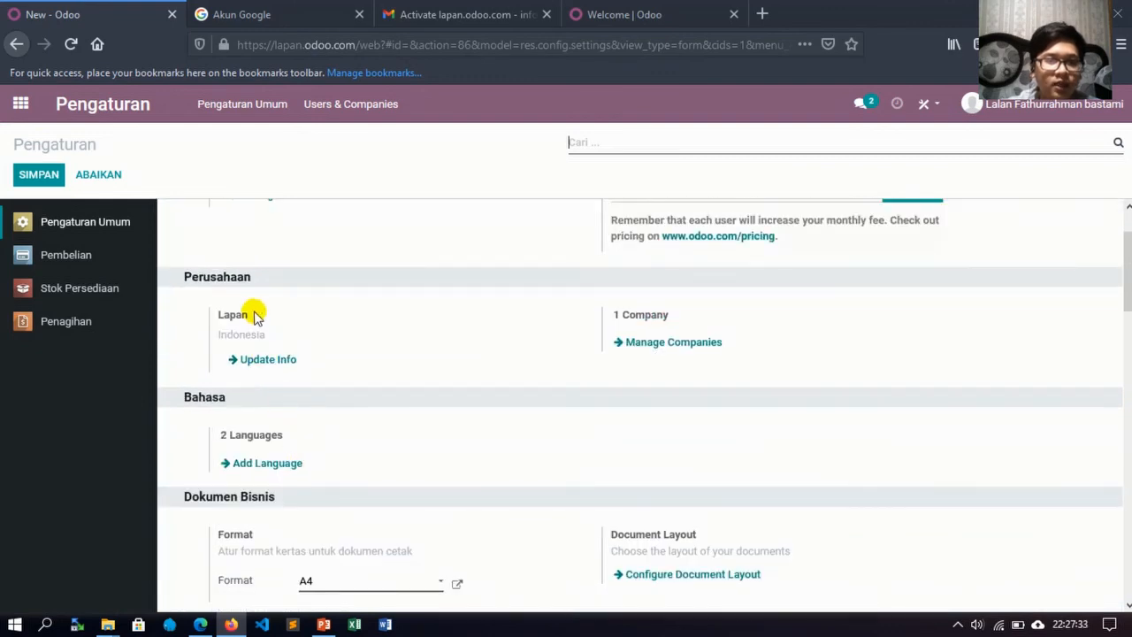
{"action": "scroll", "coordinate": [254, 366], "scroll_direction": "up", "scroll_amount": 2}
{"action": "scroll", "coordinate": [255, 367], "scroll_direction": "down", "scroll_amount": 2}
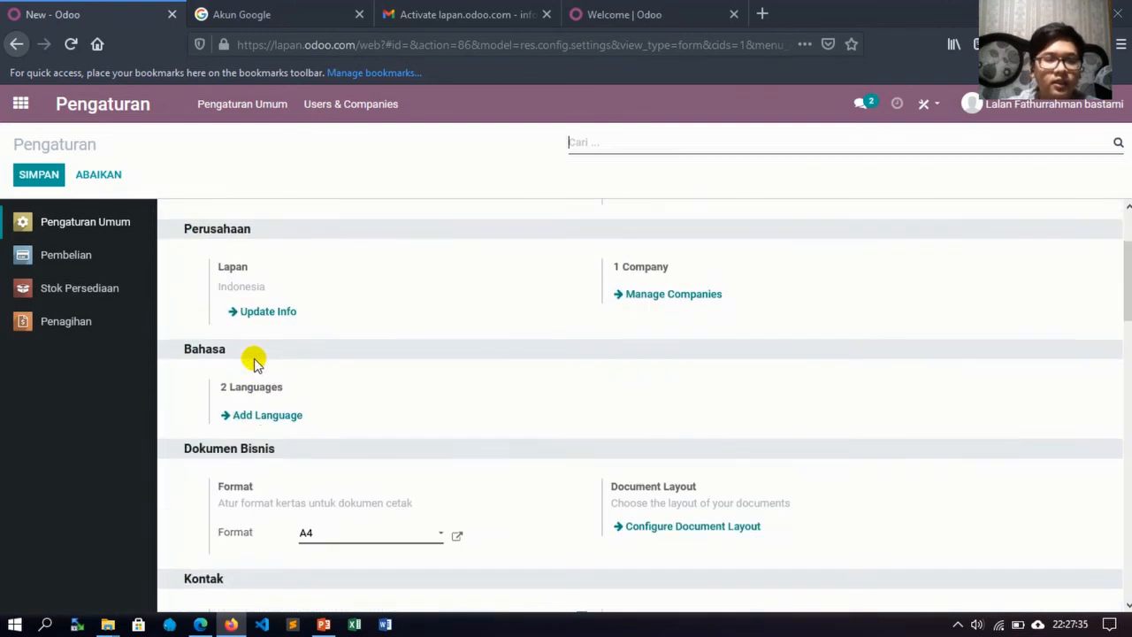
{"action": "scroll", "coordinate": [254, 366], "scroll_direction": "down", "scroll_amount": 5}
{"action": "scroll", "coordinate": [253, 360], "scroll_direction": "down", "scroll_amount": 10}
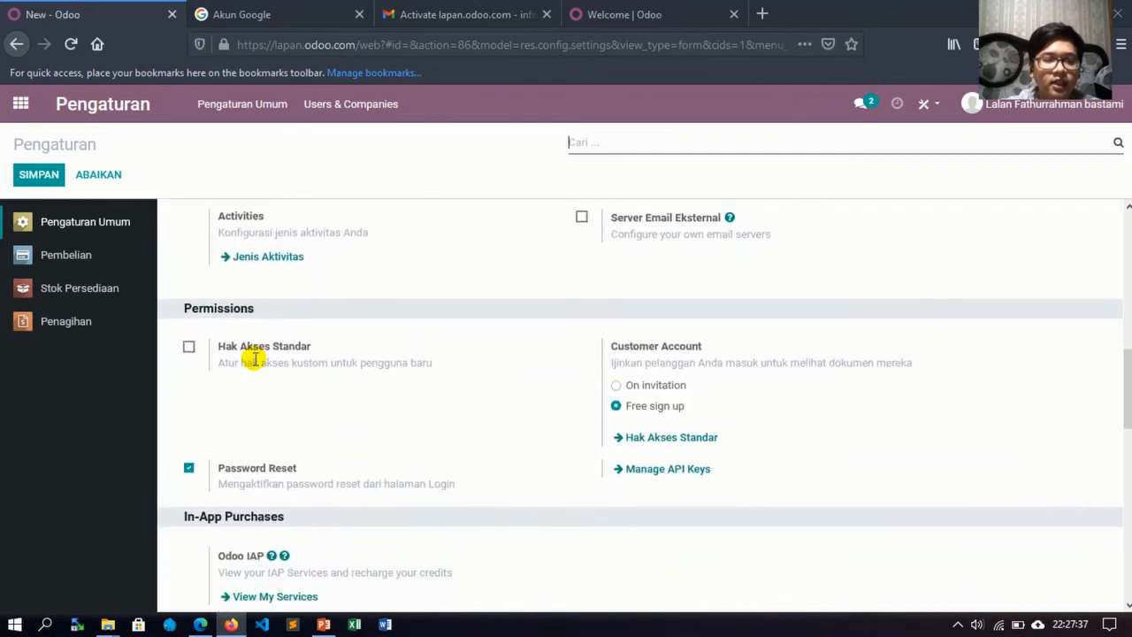
{"action": "scroll", "coordinate": [254, 360], "scroll_direction": "down", "scroll_amount": 2}
{"action": "scroll", "coordinate": [253, 362], "scroll_direction": "up", "scroll_amount": 10}
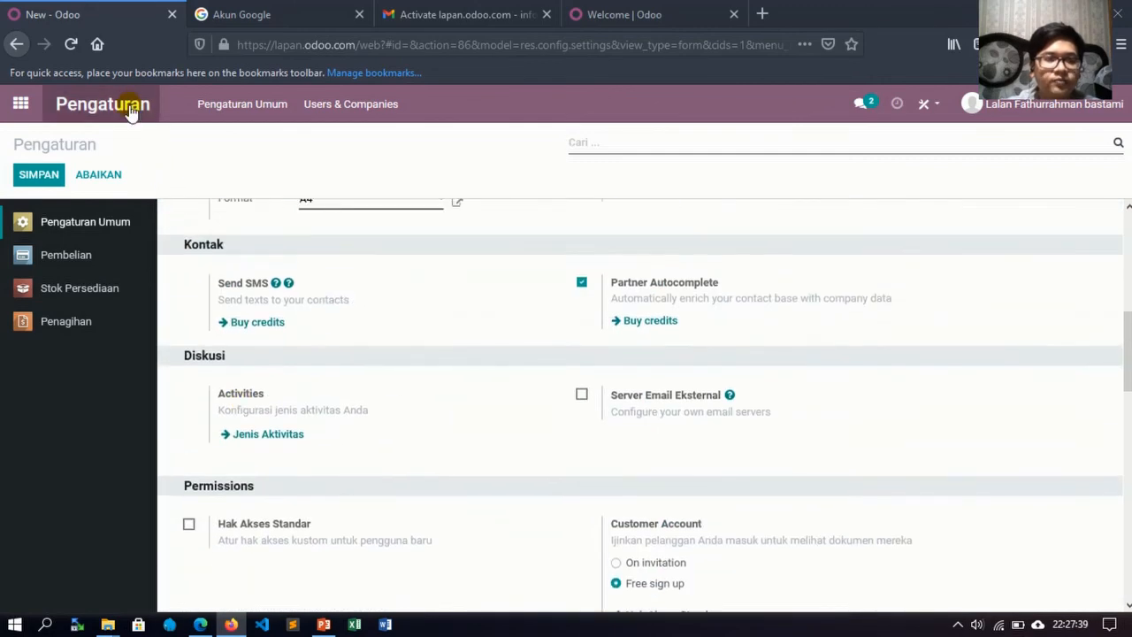
{"action": "left_click", "coordinate": [20, 103]}
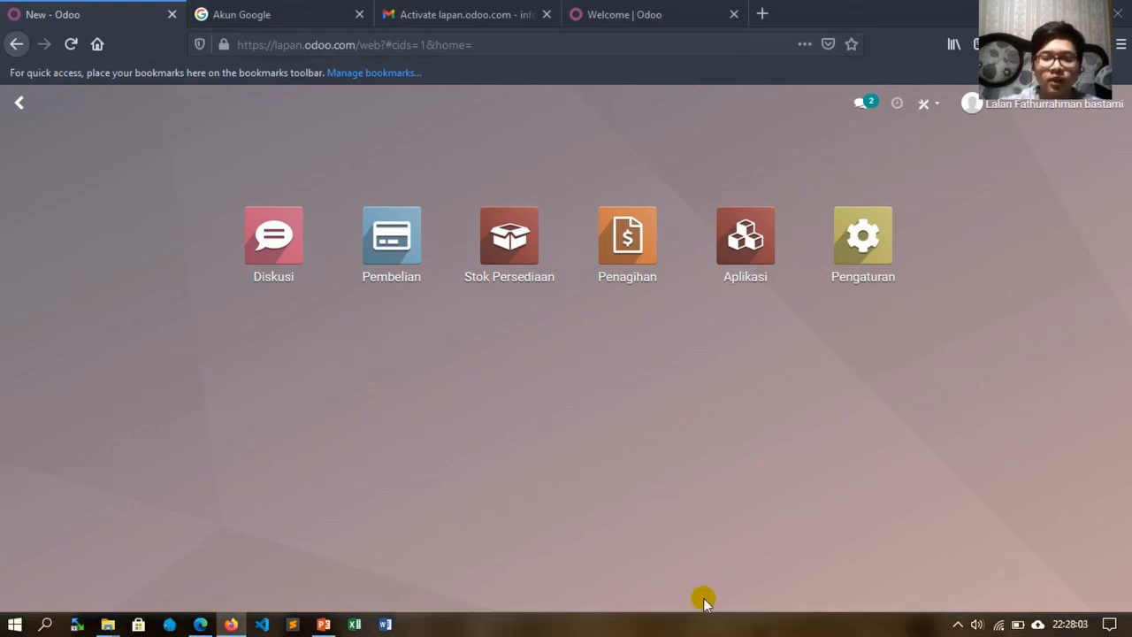
{"action": "left_click", "coordinate": [957, 625]}
{"action": "left_click", "coordinate": [943, 591]}
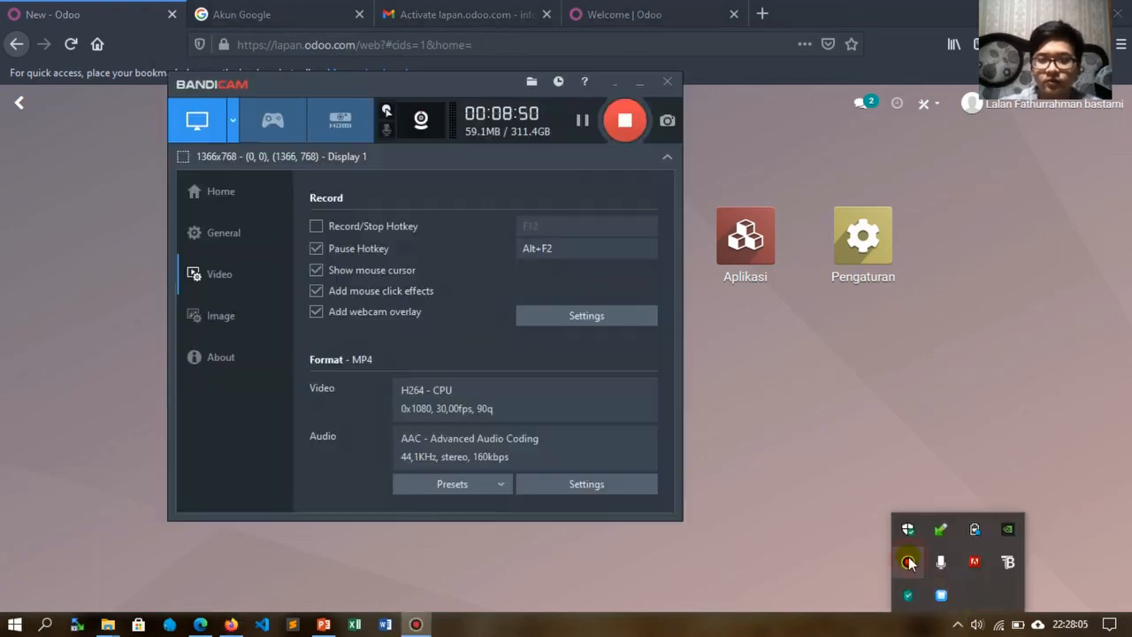